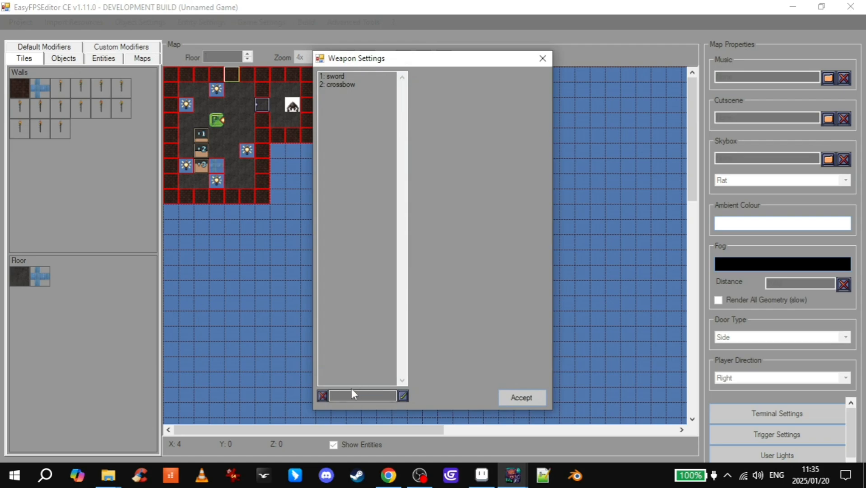
Add a new weapon named "gun" to the weapon list and open its sprite import window.
{"action": "left_click", "coordinate": [357, 395]}
{"action": "left_click", "coordinate": [403, 395]}
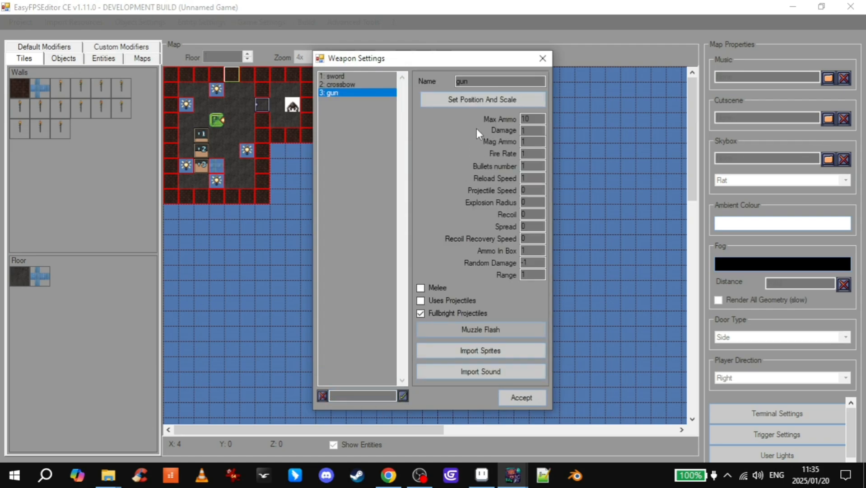
{"action": "left_click", "coordinate": [504, 351]}
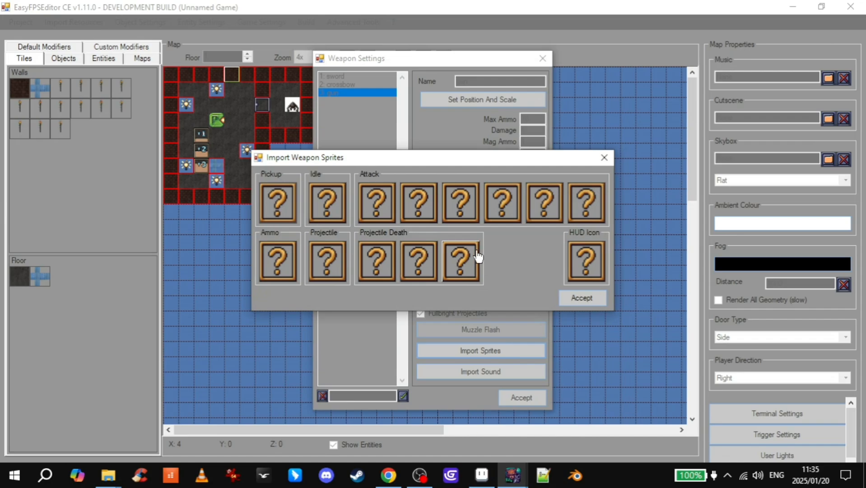
Switch to Aseprite and examine the pistol1.png sprite, playing its frame animation and stopping it.
{"action": "left_click", "coordinate": [482, 474]}
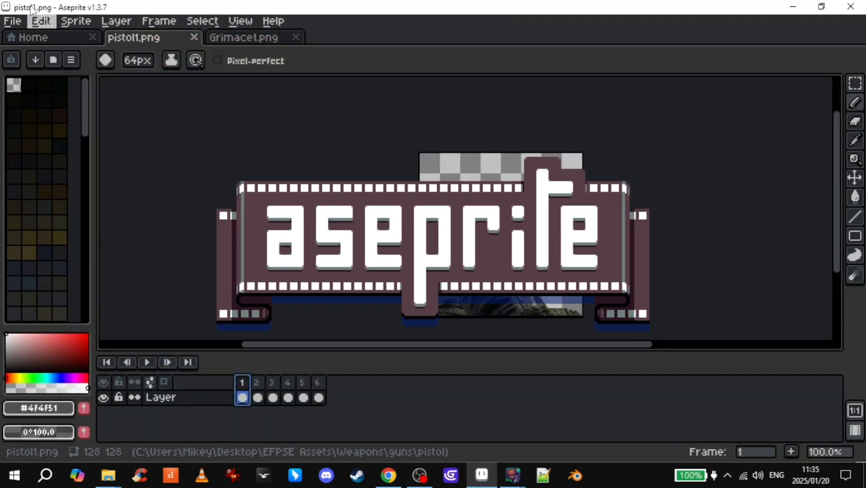
{"action": "scroll", "coordinate": [480, 239], "scroll_direction": "up", "scroll_amount": 1}
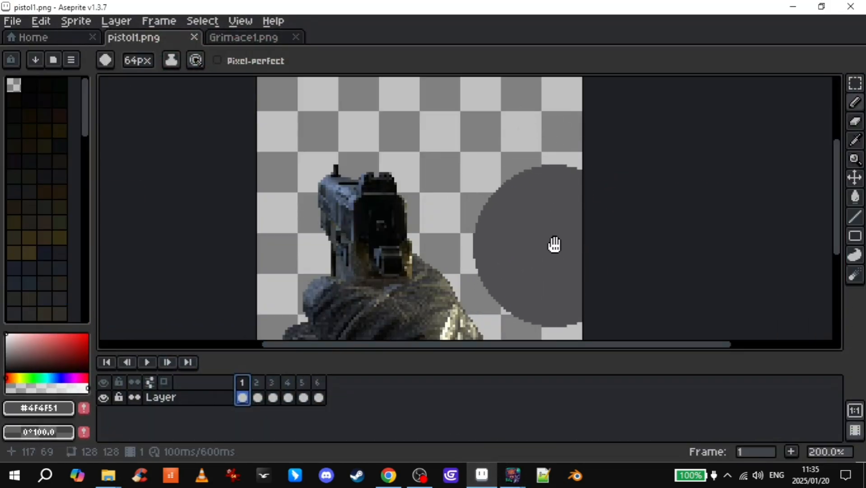
{"action": "middle_click_drag", "start_coordinate": [552, 243], "coordinate": [599, 182]}
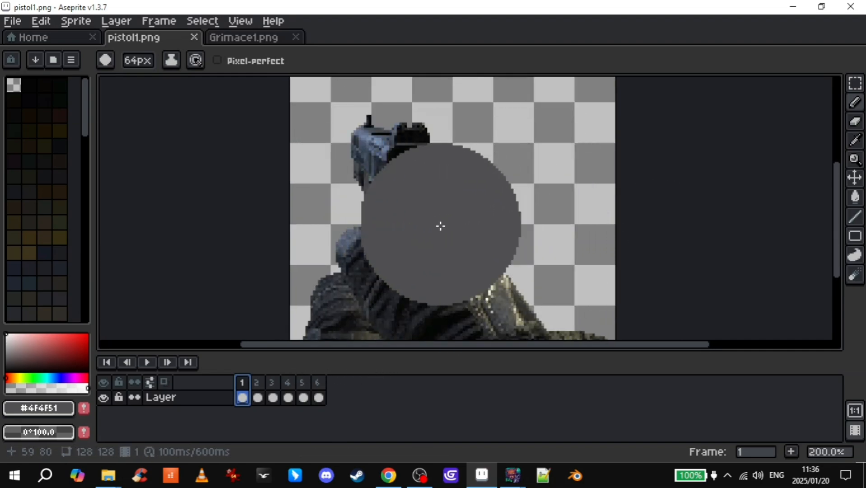
{"action": "scroll", "coordinate": [341, 180], "scroll_direction": "down", "scroll_amount": 1}
{"action": "middle_click_drag", "start_coordinate": [524, 194], "coordinate": [568, 198]}
{"action": "left_click", "coordinate": [147, 362]}
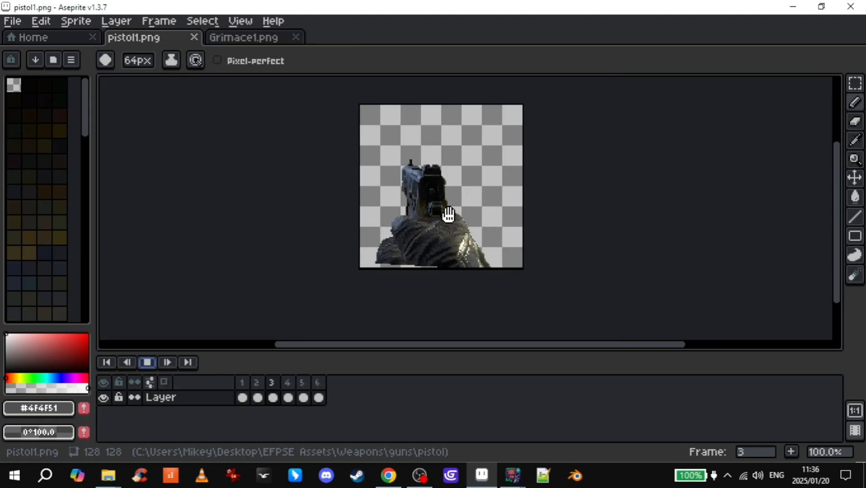
{"action": "left_click", "coordinate": [149, 364]}
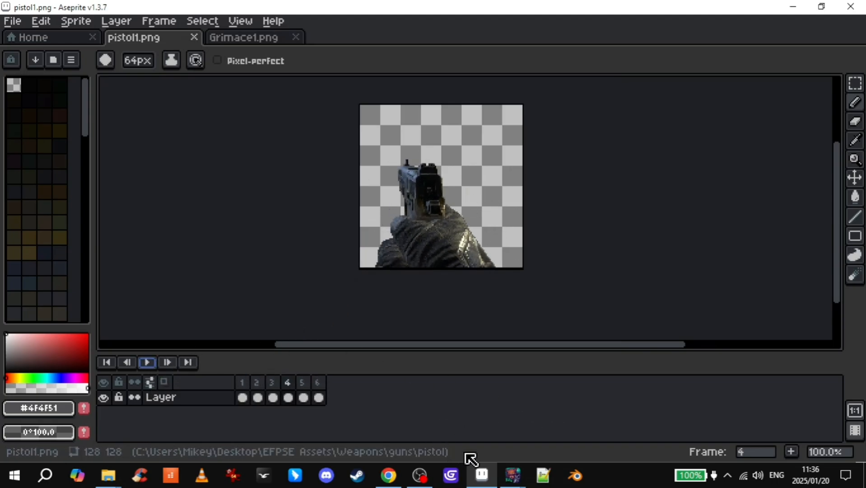
Switch back to EasyFPSEditor's weapon sprite import window and assign pistol0 as the gun's pickup sprite.
{"action": "mouse_move", "coordinate": [502, 466]}
{"action": "left_click", "coordinate": [456, 428]}
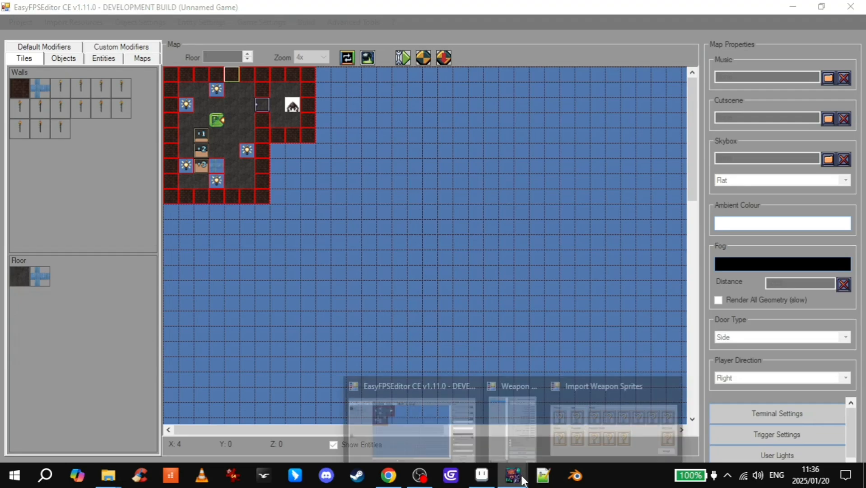
{"action": "left_click", "coordinate": [554, 397]}
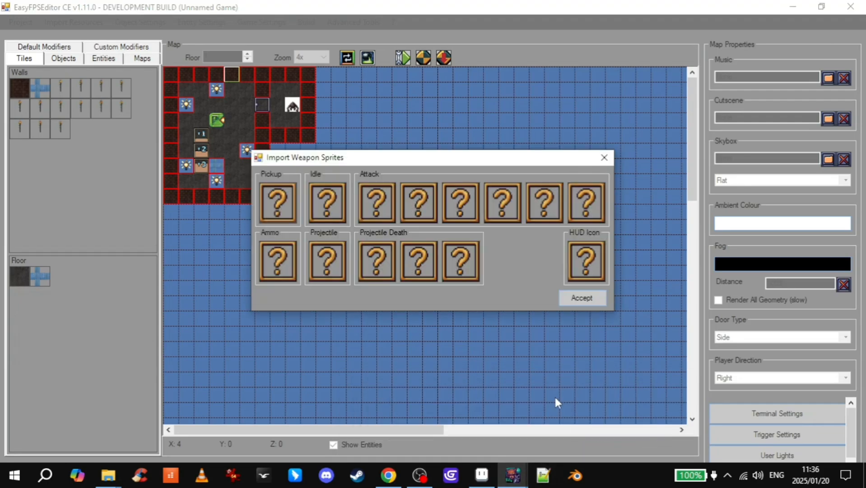
{"action": "left_click", "coordinate": [290, 192]}
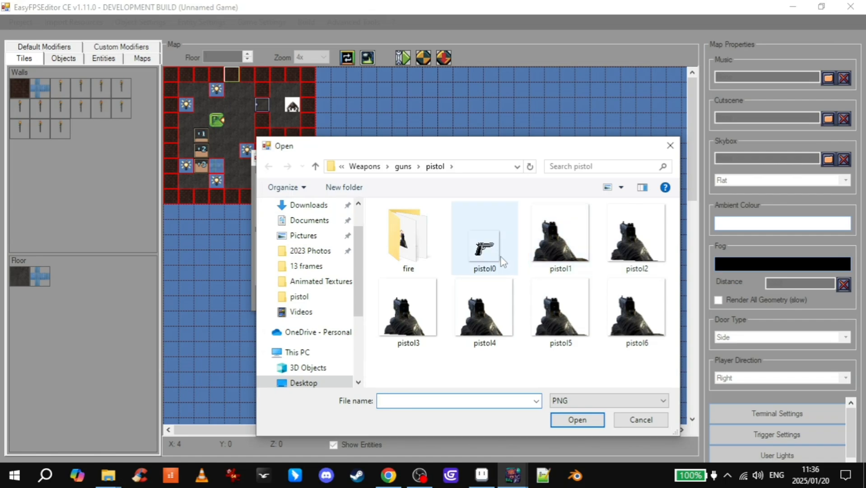
{"action": "left_click", "coordinate": [492, 249]}
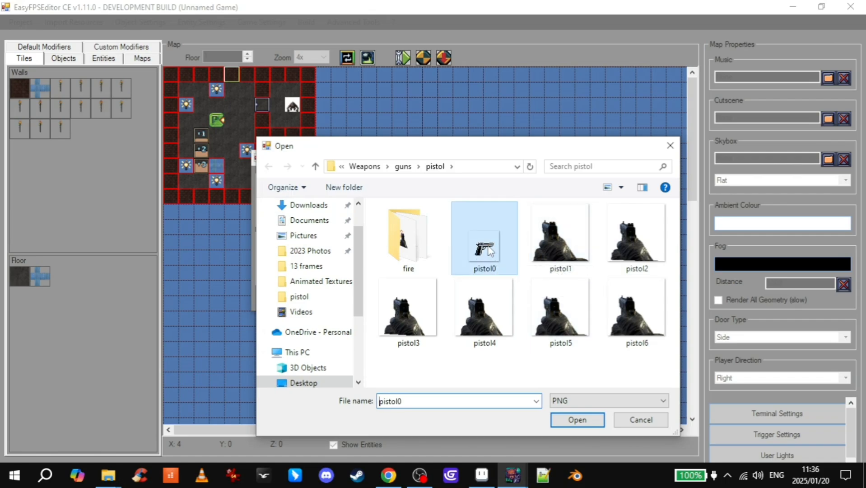
{"action": "left_click", "coordinate": [574, 420]}
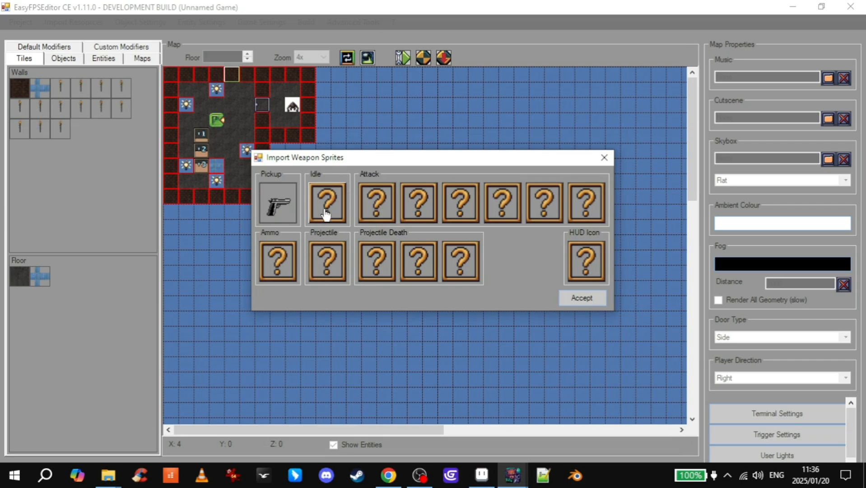
Assign pistol1 from the pistol folder as the gun's idle sprite.
{"action": "left_click", "coordinate": [329, 212]}
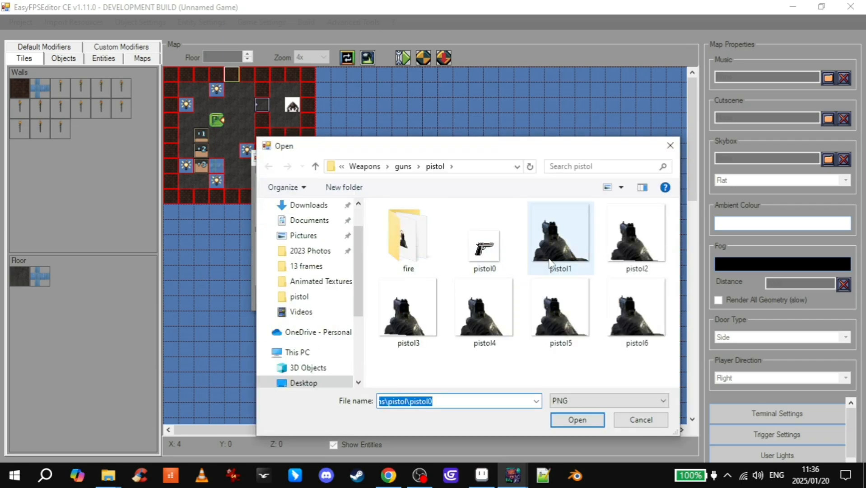
{"action": "double_click", "coordinate": [427, 245]}
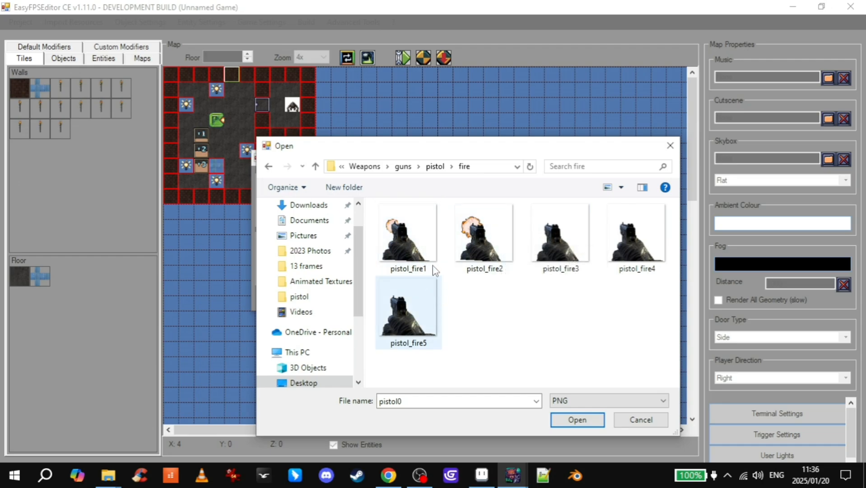
{"action": "key", "text": "alt+Left"}
{"action": "left_click", "coordinate": [552, 239]}
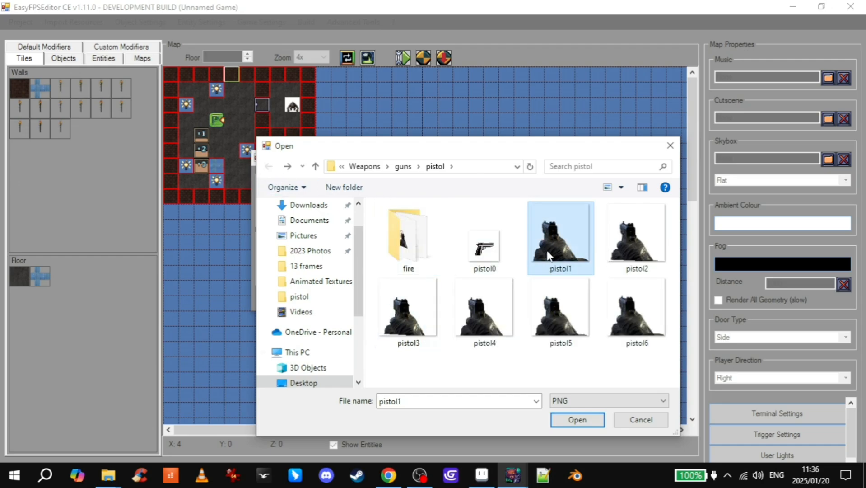
{"action": "left_click", "coordinate": [577, 419]}
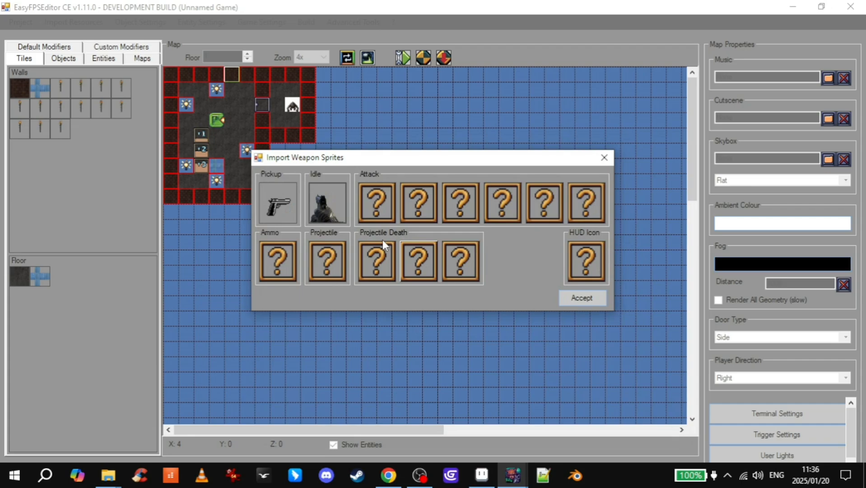
Assign pistol_fire1, pistol_fire2 and pistol_fire3 from the fire folder as the gun's first three attack frames.
{"action": "left_click", "coordinate": [378, 204]}
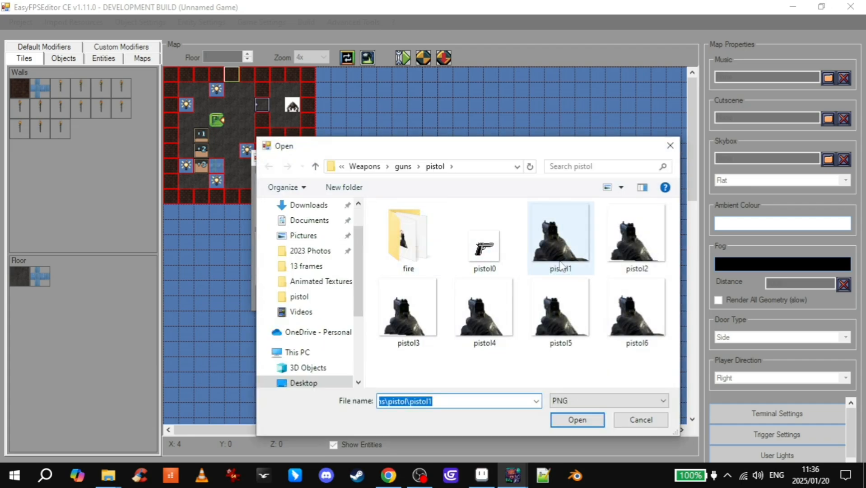
{"action": "double_click", "coordinate": [431, 239]}
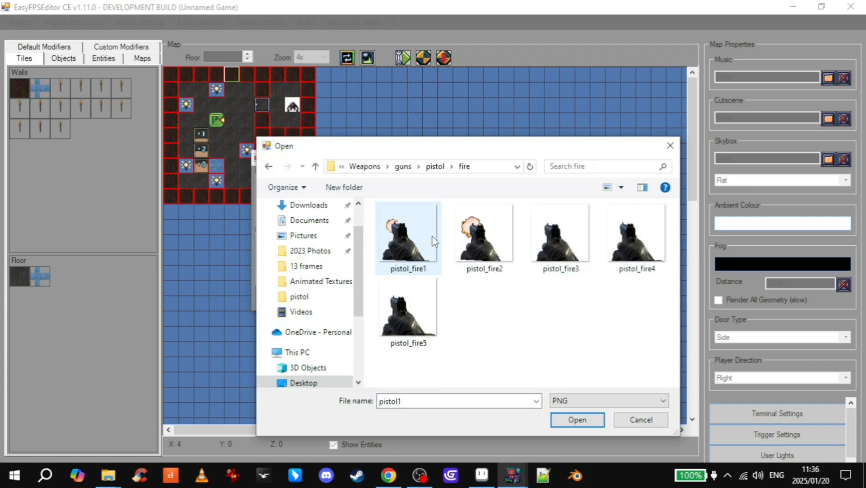
{"action": "double_click", "coordinate": [430, 240]}
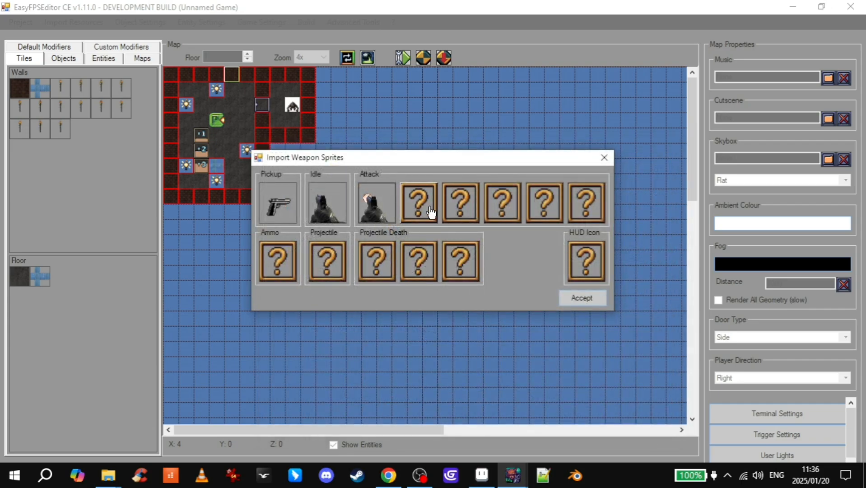
{"action": "left_click", "coordinate": [430, 205]}
{"action": "double_click", "coordinate": [487, 246]}
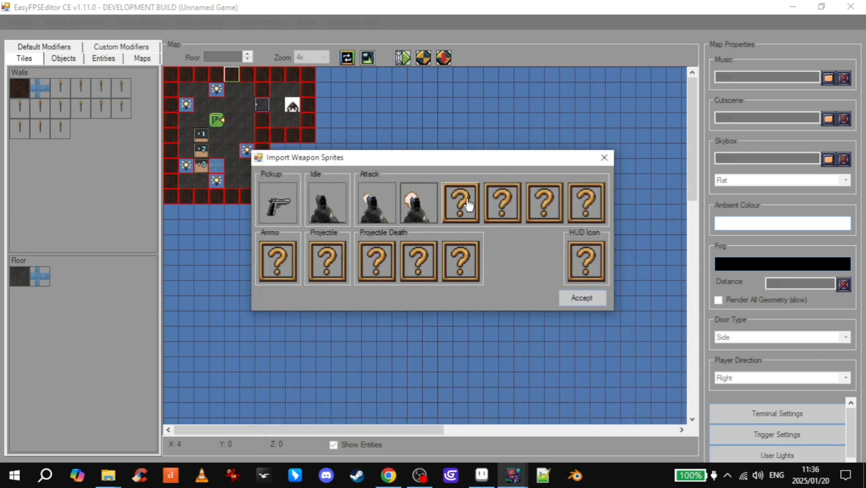
{"action": "left_click", "coordinate": [464, 197]}
{"action": "double_click", "coordinate": [559, 240]}
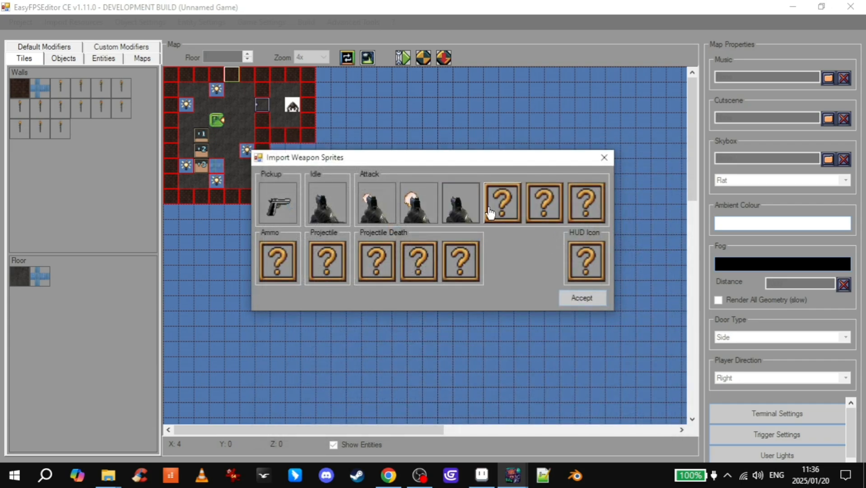
Fill the last three attack frames with pistol_fire4 and pistol_fire5 from the fire folder and pistol6 from the pistol folder.
{"action": "left_click", "coordinate": [502, 203]}
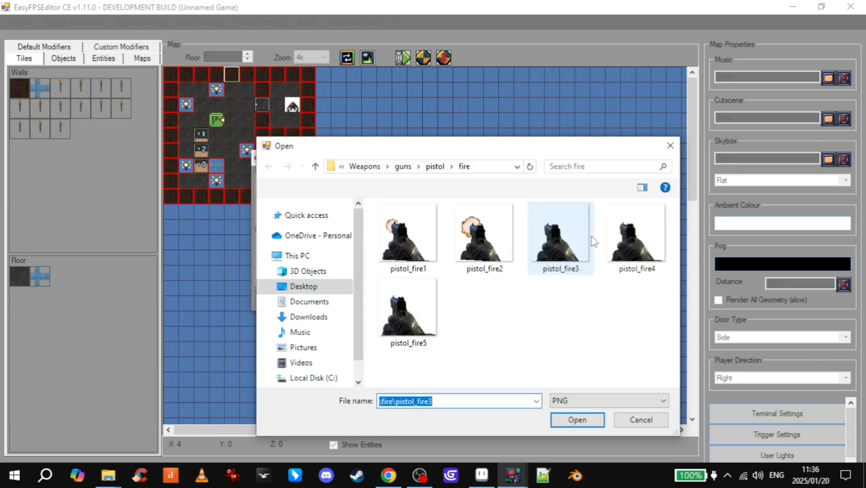
{"action": "double_click", "coordinate": [619, 242]}
{"action": "left_click", "coordinate": [542, 204]}
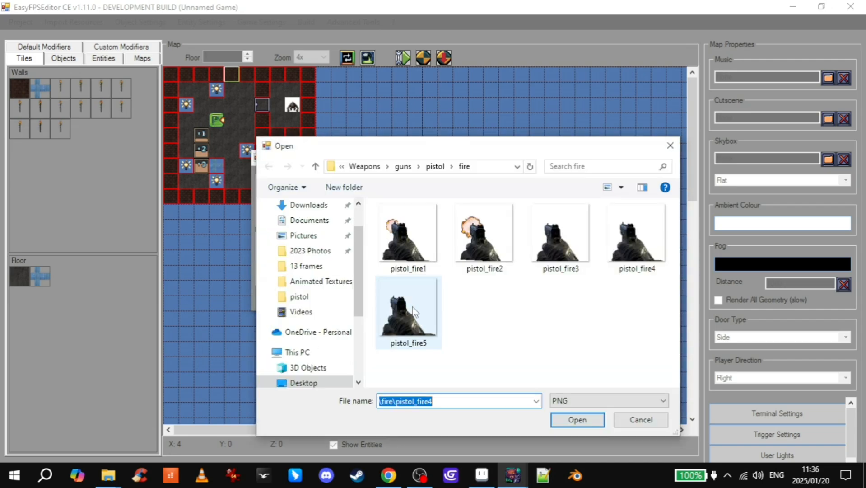
{"action": "double_click", "coordinate": [409, 298]}
{"action": "left_click", "coordinate": [587, 205]}
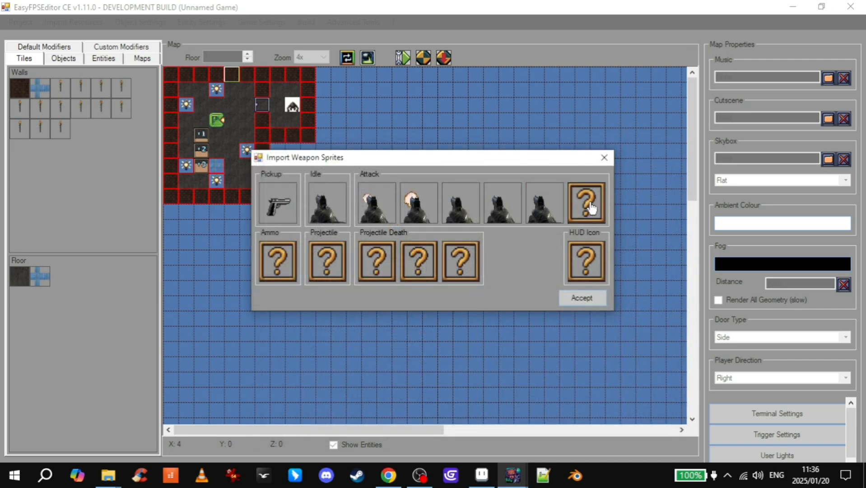
{"action": "left_click", "coordinate": [435, 165]}
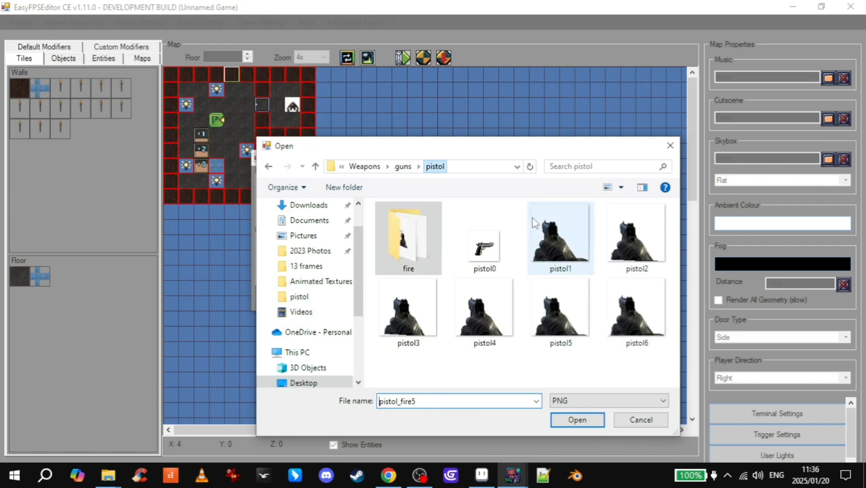
{"action": "left_click", "coordinate": [611, 322]}
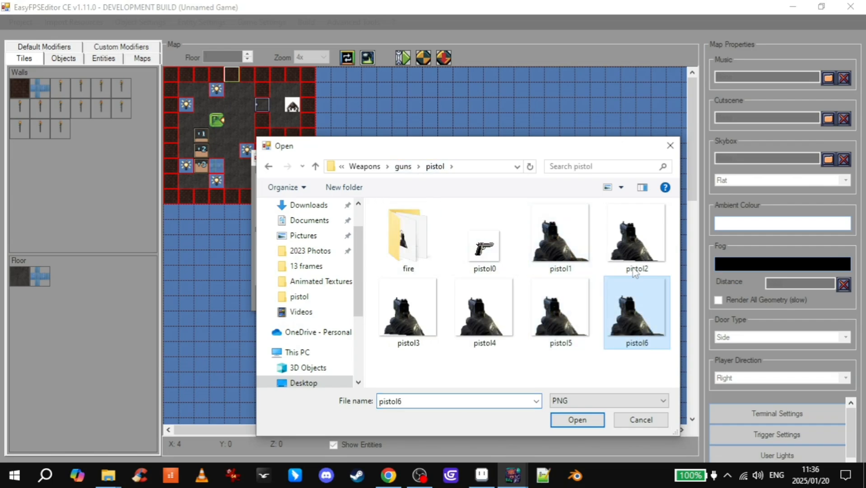
{"action": "left_click", "coordinate": [575, 419]}
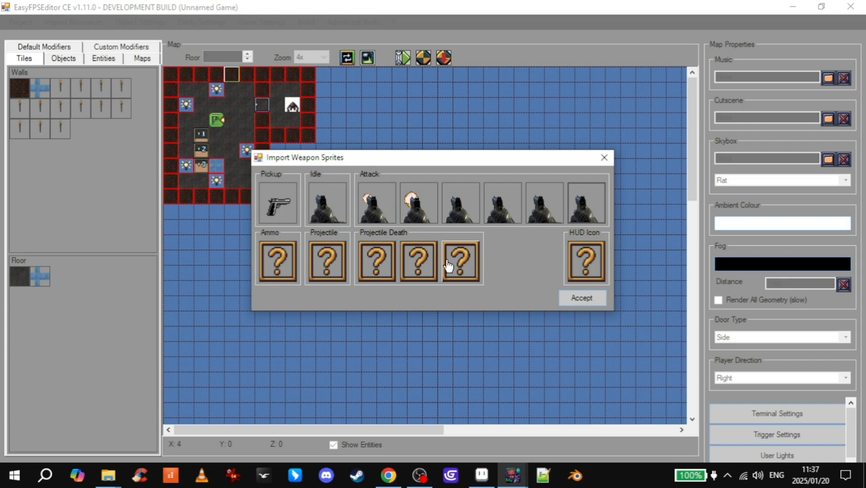
Assign pistol0 as the gun's HUD icon and return to the weapon settings.
{"action": "left_click", "coordinate": [586, 257]}
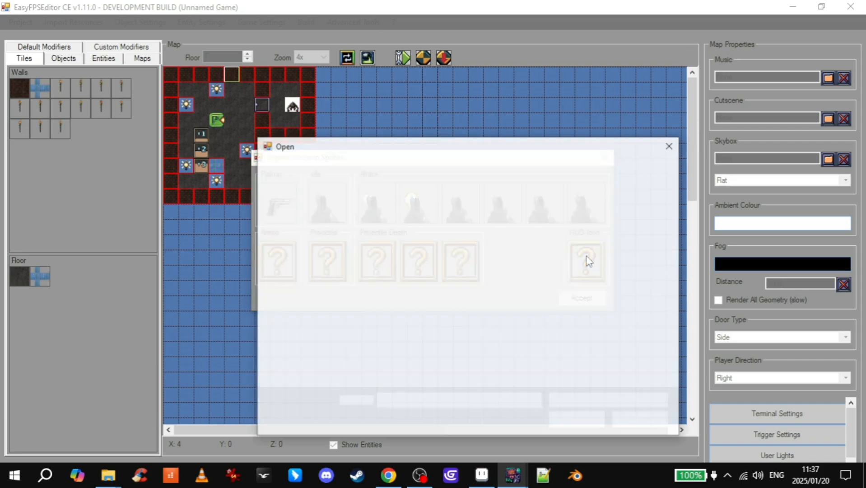
{"action": "left_click", "coordinate": [484, 256]}
{"action": "left_click", "coordinate": [576, 418]}
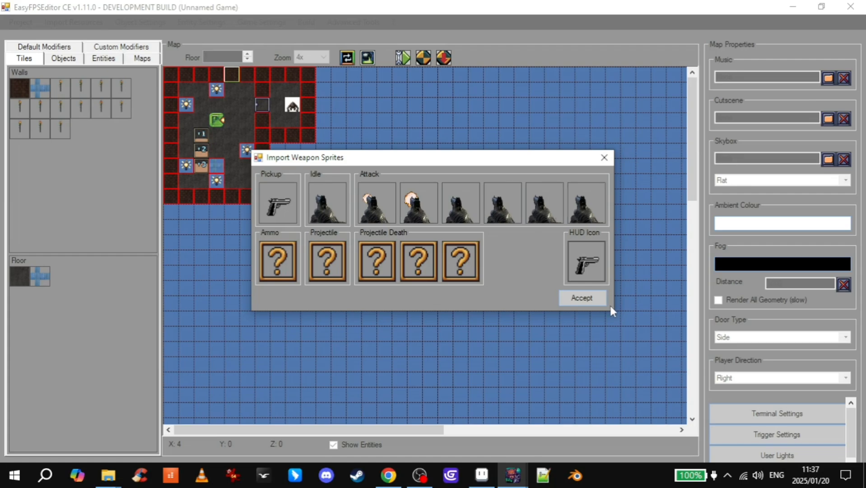
{"action": "key", "text": "alt+Tab"}
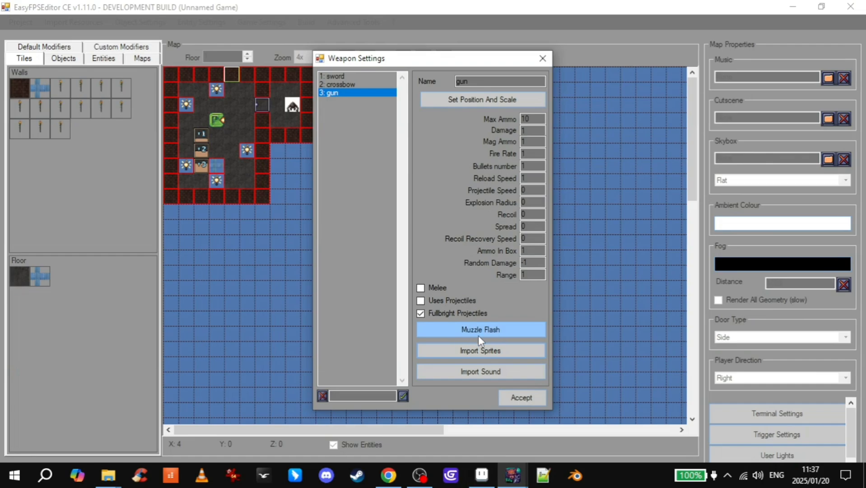
View the colour options for the gun's muzzle flash and close them without choosing a colour.
{"action": "left_click", "coordinate": [508, 330]}
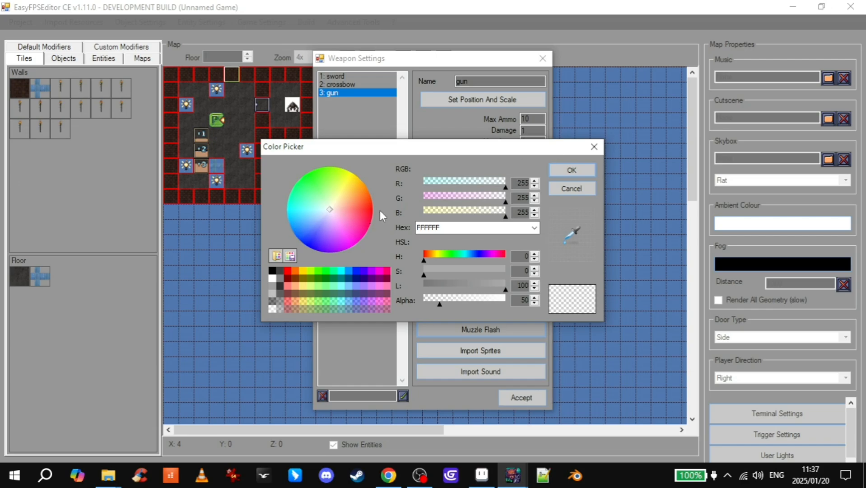
{"action": "left_click", "coordinate": [594, 147]}
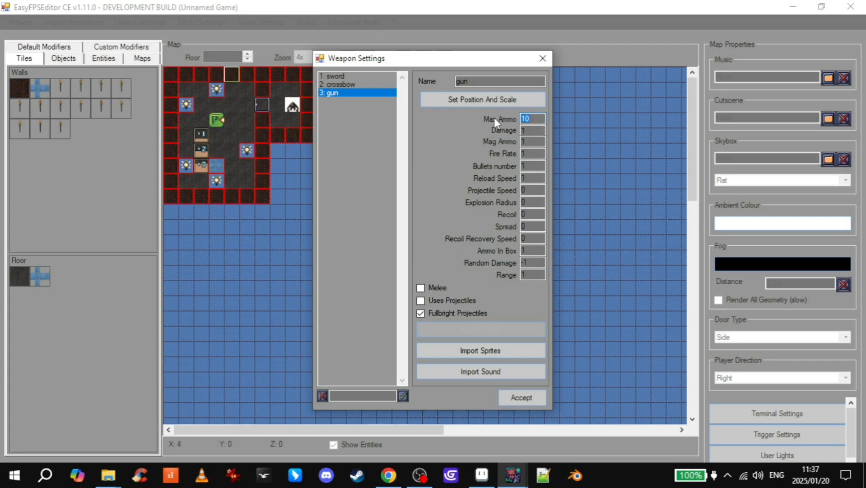
Set the gun's max ammo, mag ammo and ammo in box to 7, damage 15, fire rate 10, reload speed 5, recoil 5, and disable Fullbright Projectiles.
{"action": "left_click", "coordinate": [533, 119]}
{"action": "type", "text": "15"}
{"action": "double_click", "coordinate": [538, 154]}
{"action": "type", "text": "77"}
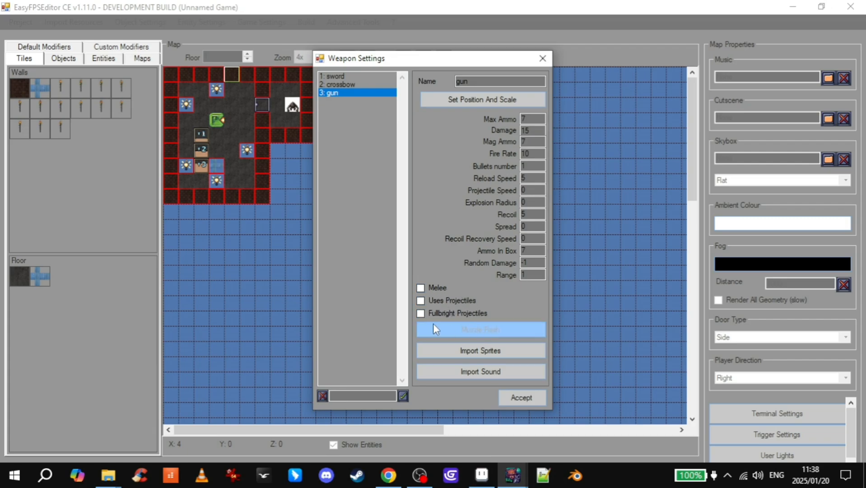
Review the sound slots that can be imported for the gun and close the list.
{"action": "left_click", "coordinate": [487, 372]}
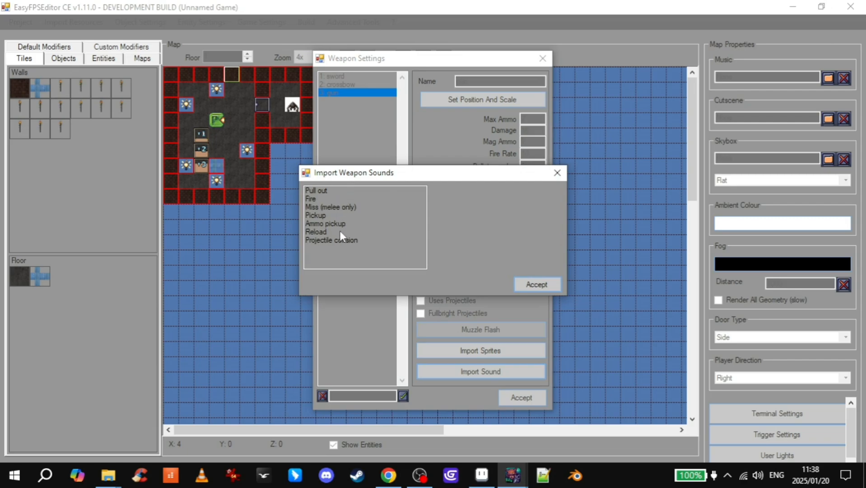
{"action": "left_click", "coordinate": [555, 172]}
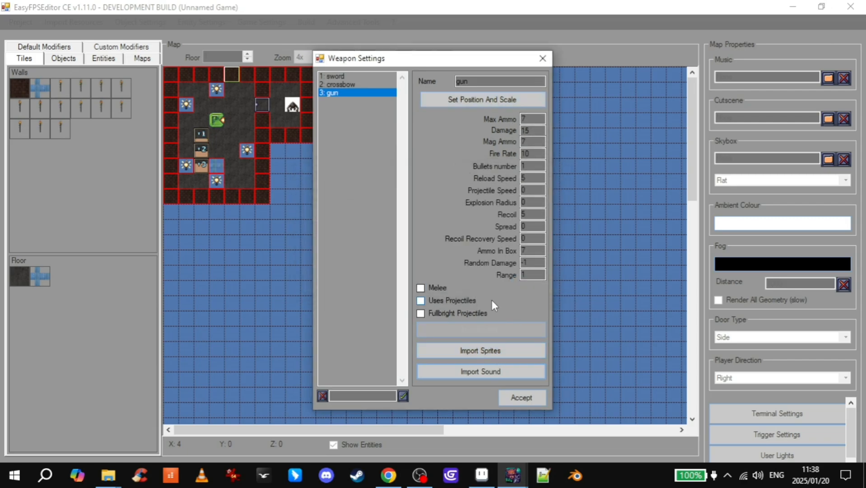
Accept the weapon settings and place the gun pickup on the floor tile directly in front of the player start.
{"action": "left_click", "coordinate": [525, 396]}
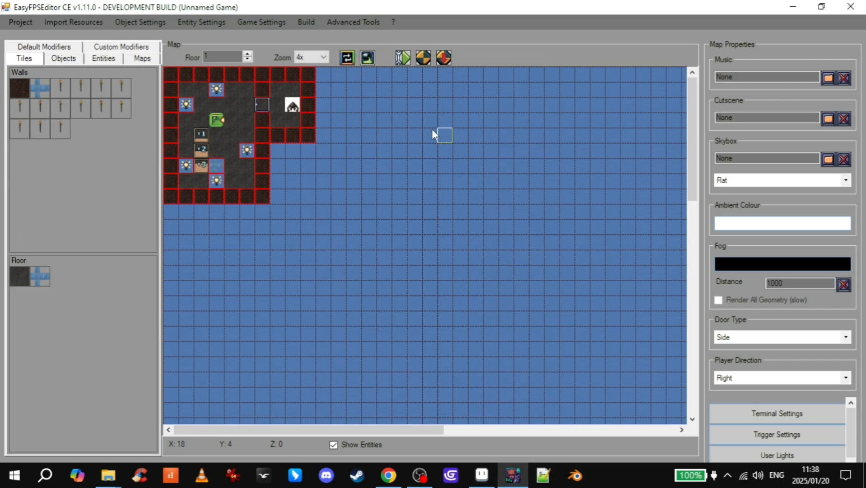
{"action": "left_click", "coordinate": [60, 59]}
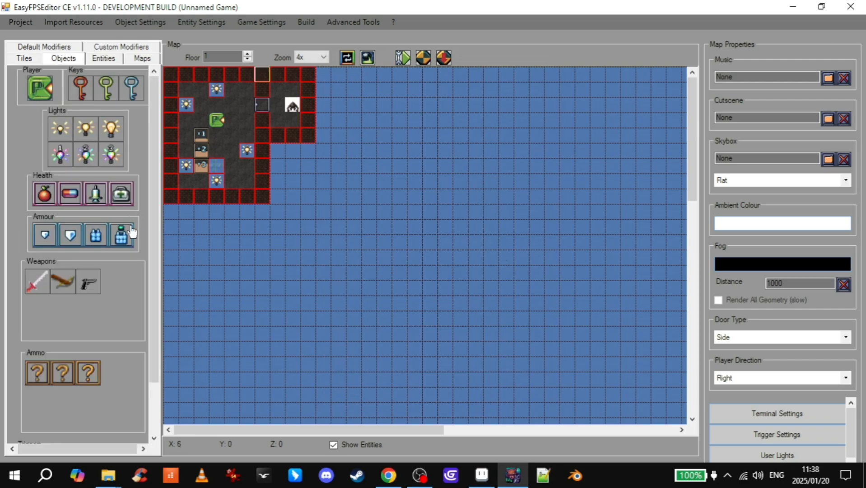
{"action": "left_click", "coordinate": [89, 284]}
{"action": "left_click", "coordinate": [223, 133]}
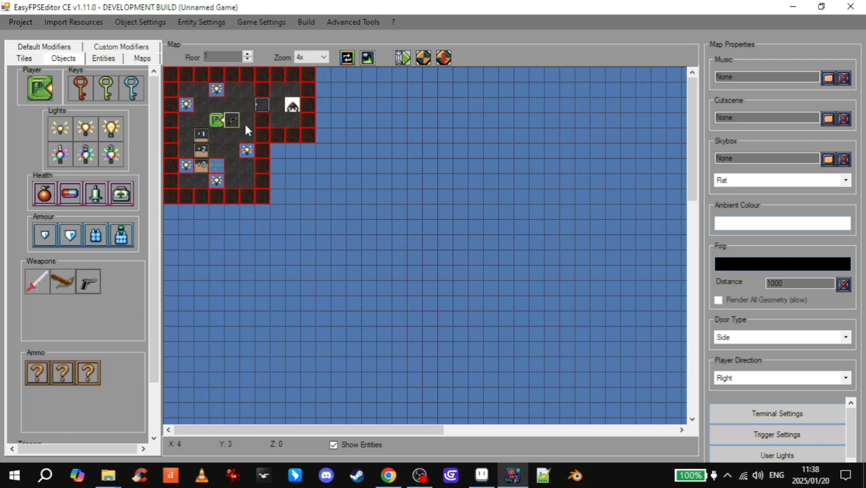
{"action": "left_click", "coordinate": [232, 119]}
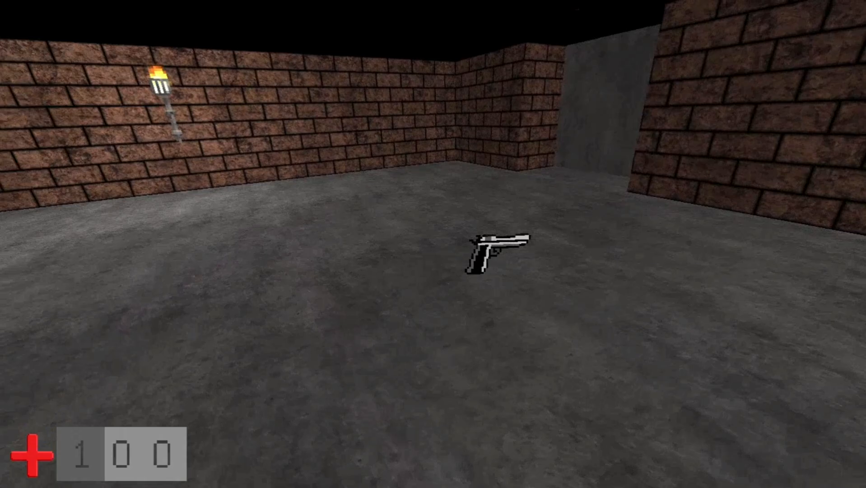
Playtest the map by picking up the gun and firing all seven rounds at the walls and container, and exit the game.
{"action": "key", "text": "w"}
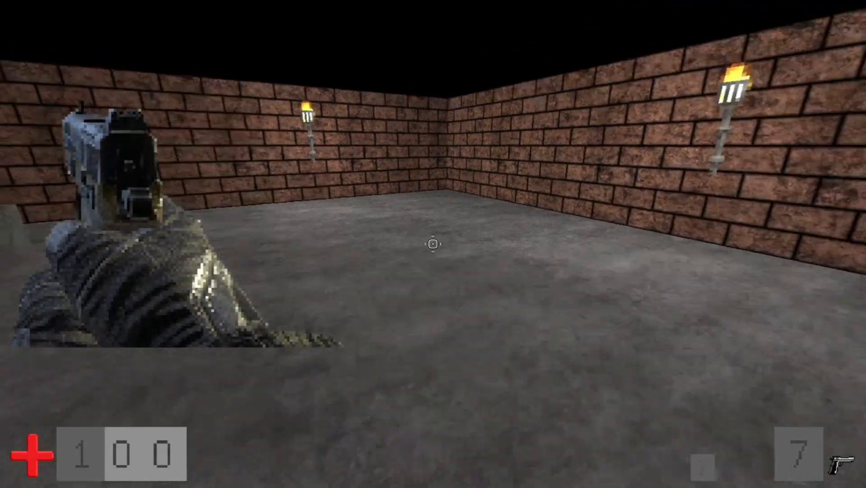
{"action": "key", "text": "w"}
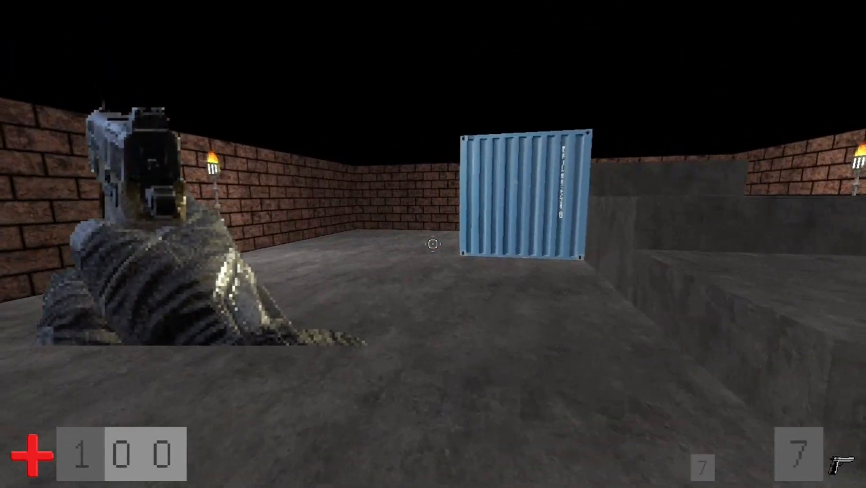
{"action": "key", "text": "w"}
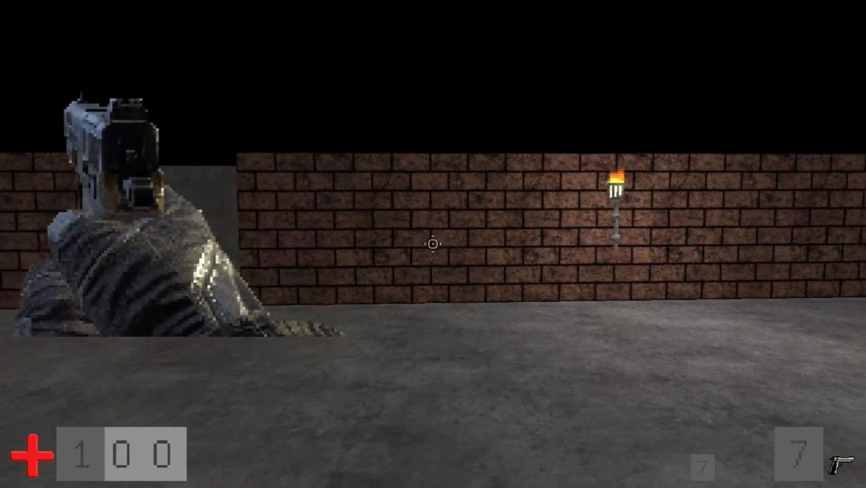
{"action": "left_click", "coordinate": [433, 244]}
{"action": "left_click", "coordinate": [432, 244]}
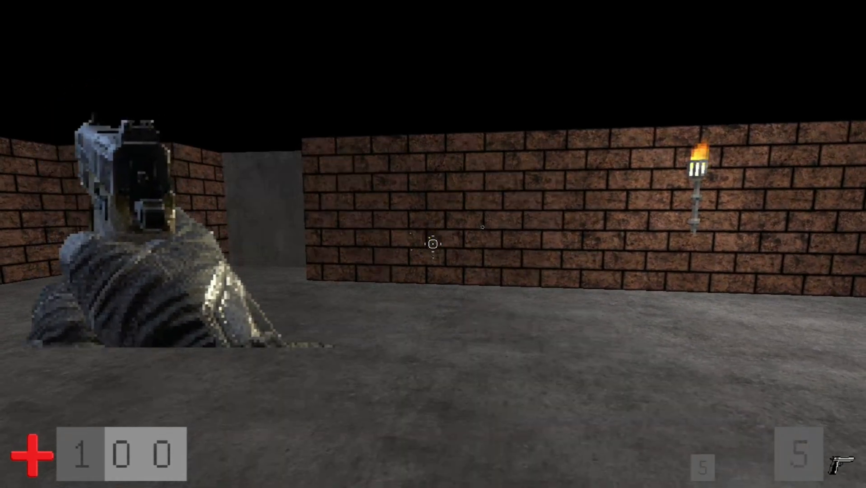
{"action": "left_click", "coordinate": [433, 244]}
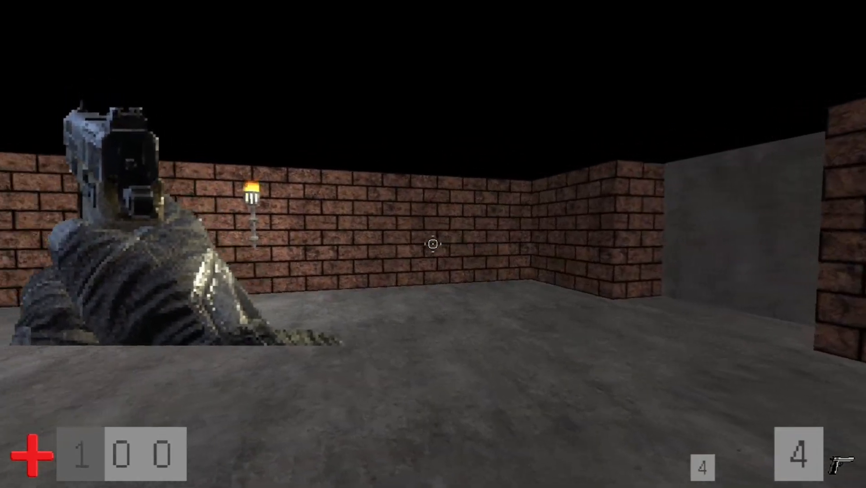
{"action": "left_click", "coordinate": [433, 244]}
{"action": "left_click", "coordinate": [433, 244]}
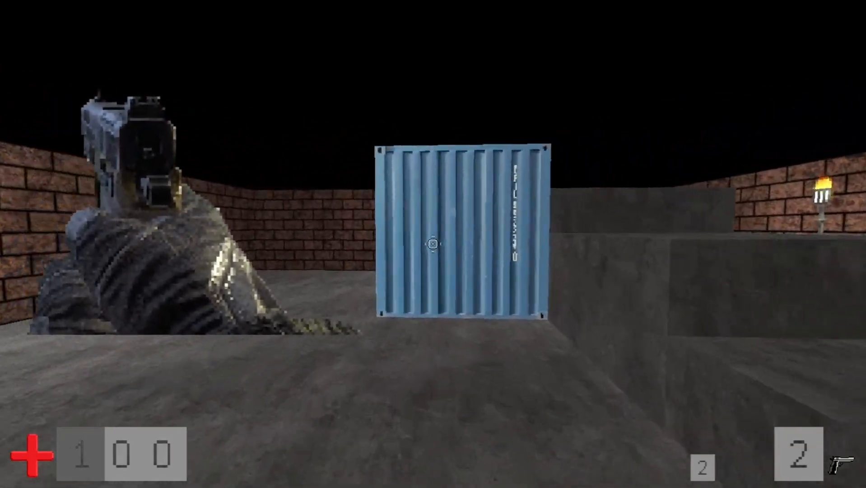
{"action": "left_click", "coordinate": [432, 244]}
{"action": "left_click", "coordinate": [432, 244]}
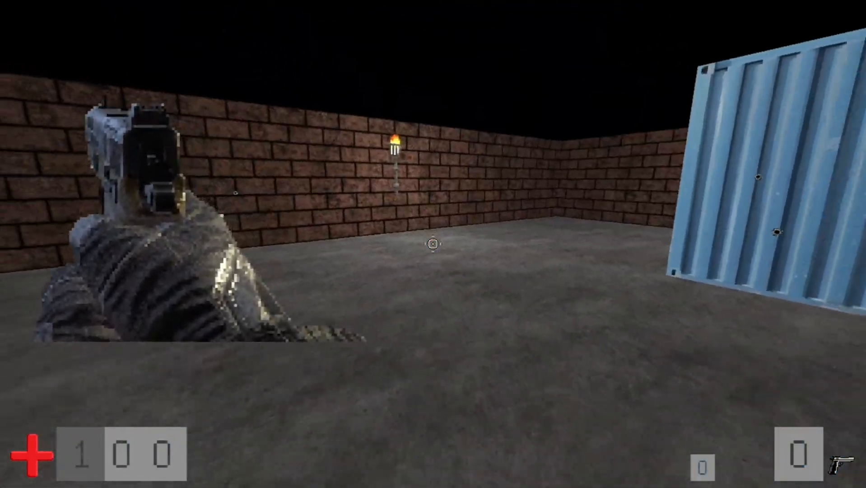
{"action": "key", "text": "Escape"}
{"action": "left_click", "coordinate": [70, 416]}
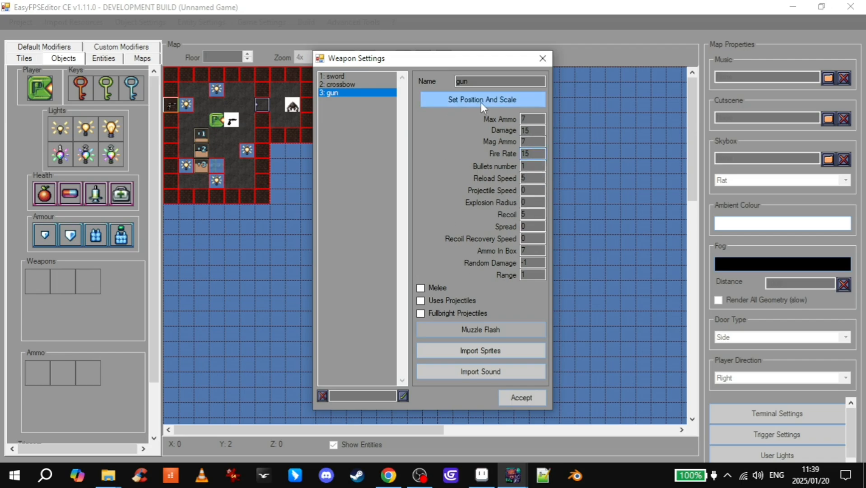
Open the gun's position and scale editor and try X positions 500 and 600 before setting X to 700.
{"action": "left_click", "coordinate": [528, 100]}
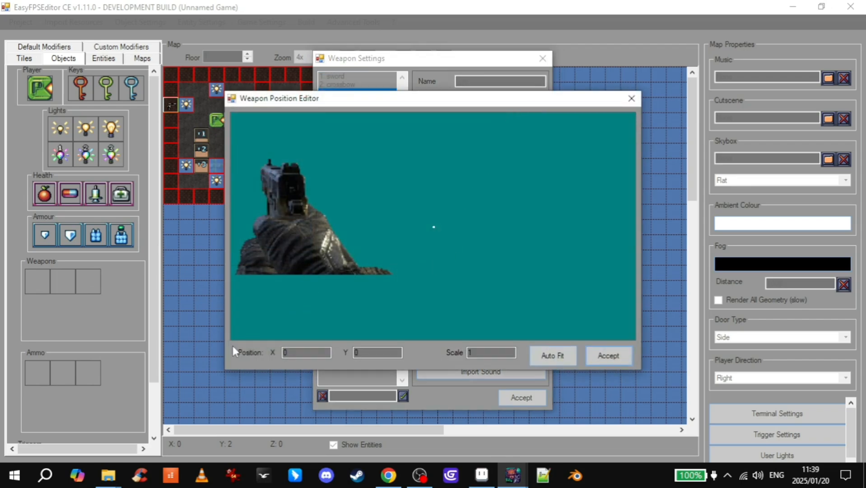
{"action": "double_click", "coordinate": [296, 353]}
{"action": "type", "text": "500"}
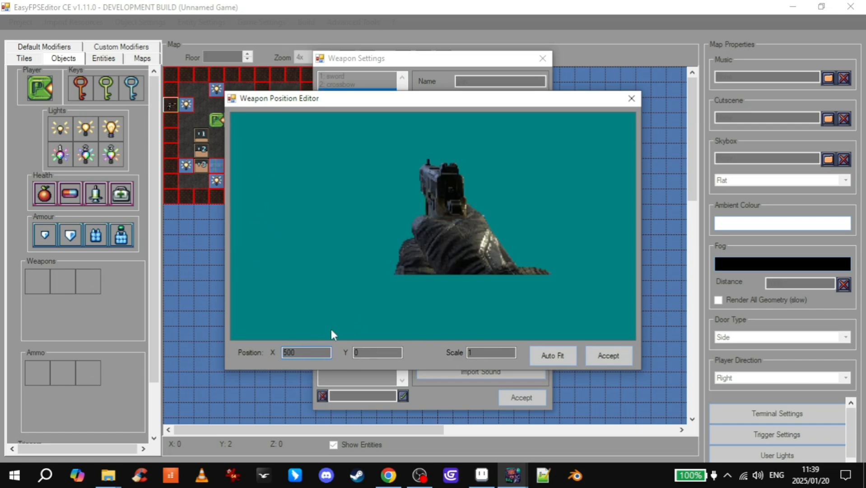
{"action": "type", "text": "600"}
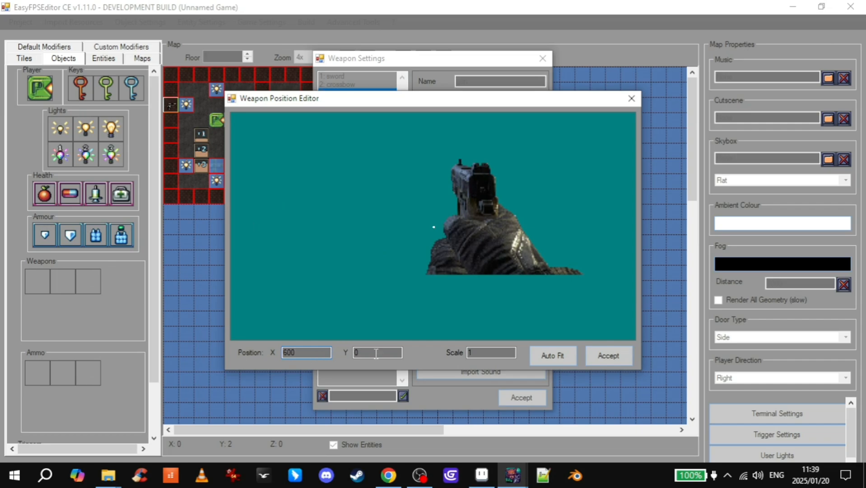
{"action": "type", "text": "700"}
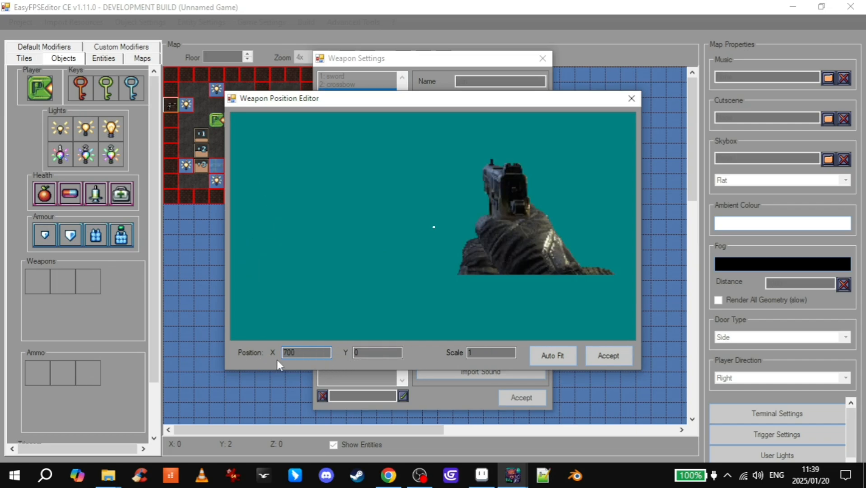
Set the gun's Y position to 250, comparing it with 150.
{"action": "left_click", "coordinate": [363, 353]}
{"action": "type", "text": "250"}
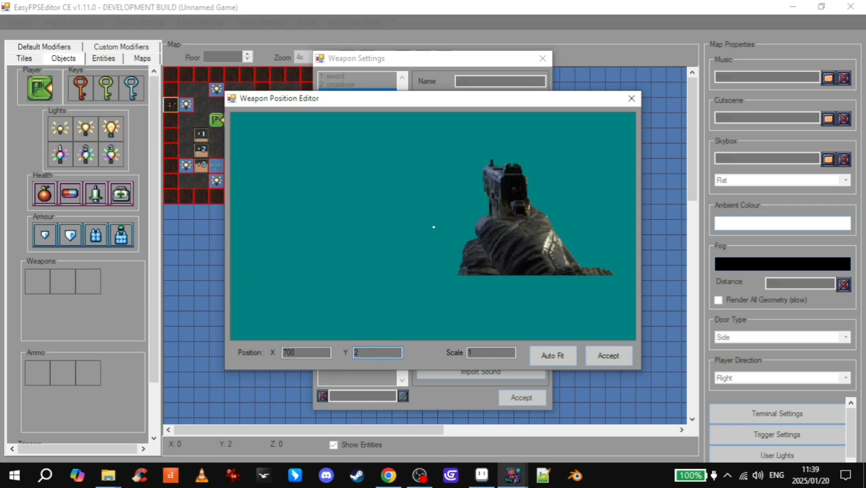
{"action": "key", "text": "BackSpace"}
{"action": "key", "text": "BackSpace"}
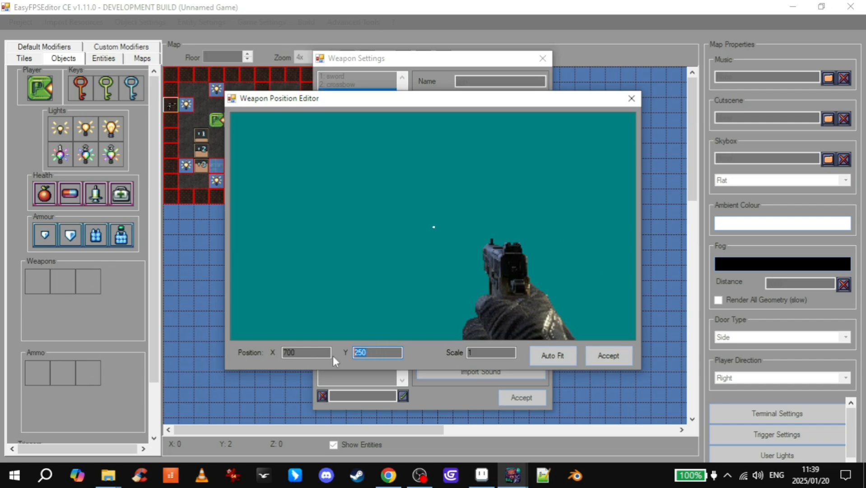
{"action": "type", "text": "00"}
{"action": "type", "text": "250"}
{"action": "type", "text": "150"}
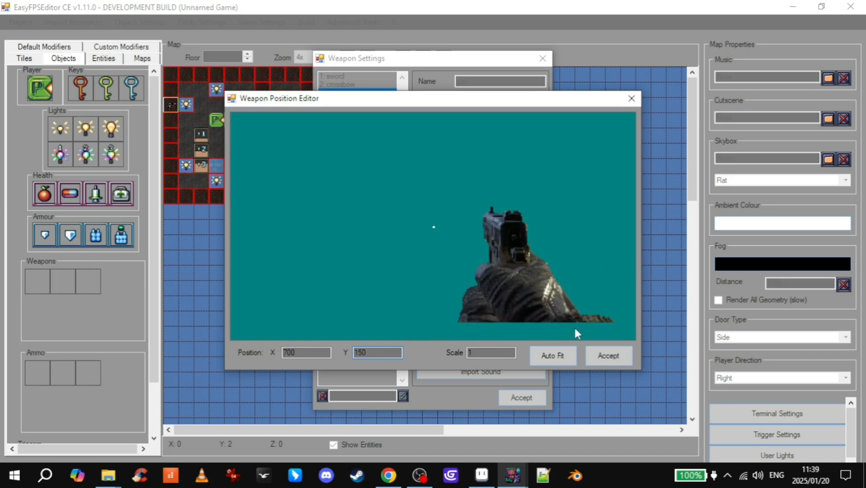
{"action": "type", "text": "250"}
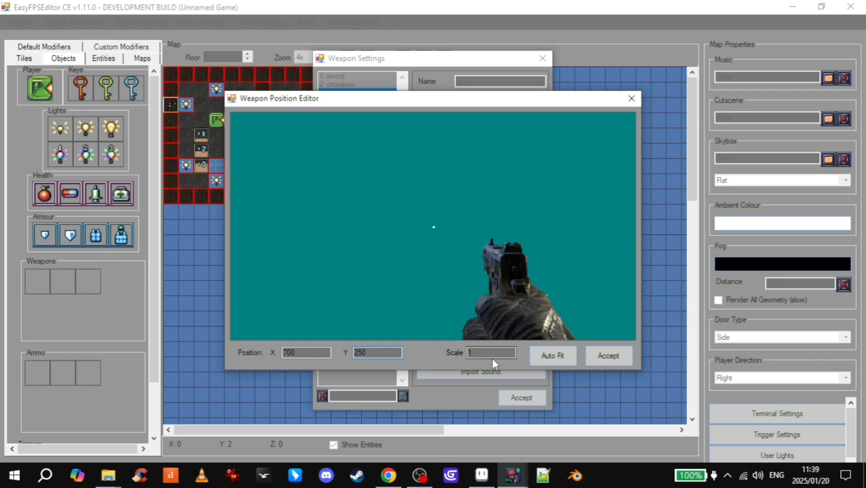
Try the gun at scale 2, return the scale to 1, and accept its position and the weapon settings.
{"action": "type", "text": "2"}
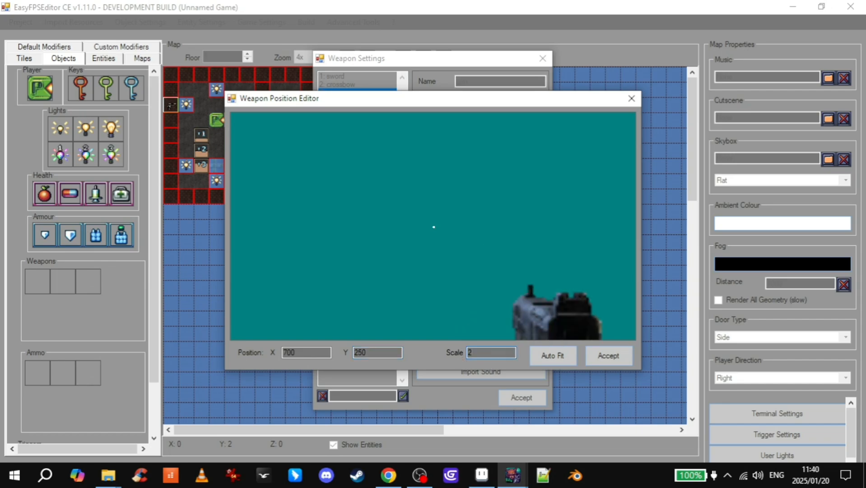
{"action": "key", "text": "BackSpace"}
{"action": "type", "text": "1"}
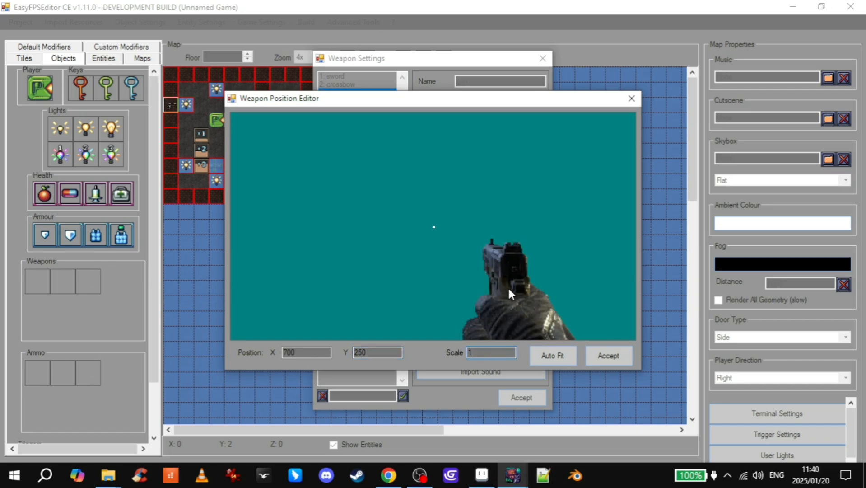
{"action": "left_click", "coordinate": [602, 355]}
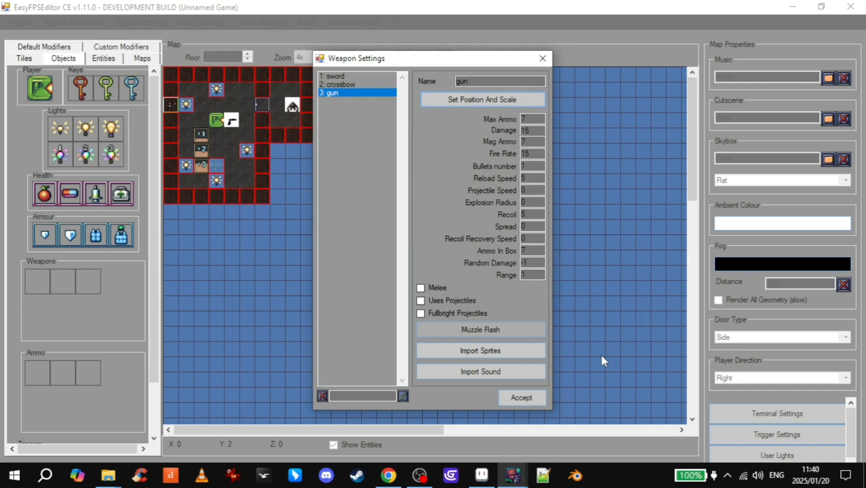
{"action": "left_click", "coordinate": [511, 394]}
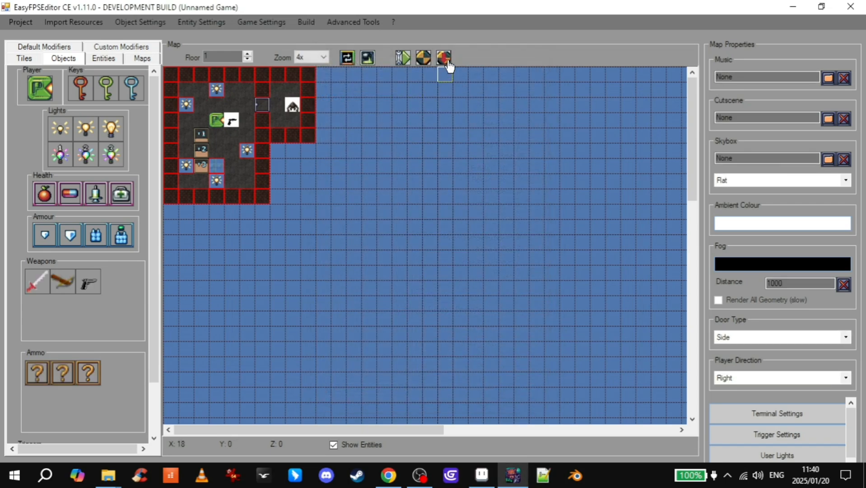
Launch the game, collect the repositioned gun and fire all seven rounds at the brick wall to check its display and muzzle flash.
{"action": "left_click", "coordinate": [444, 58]}
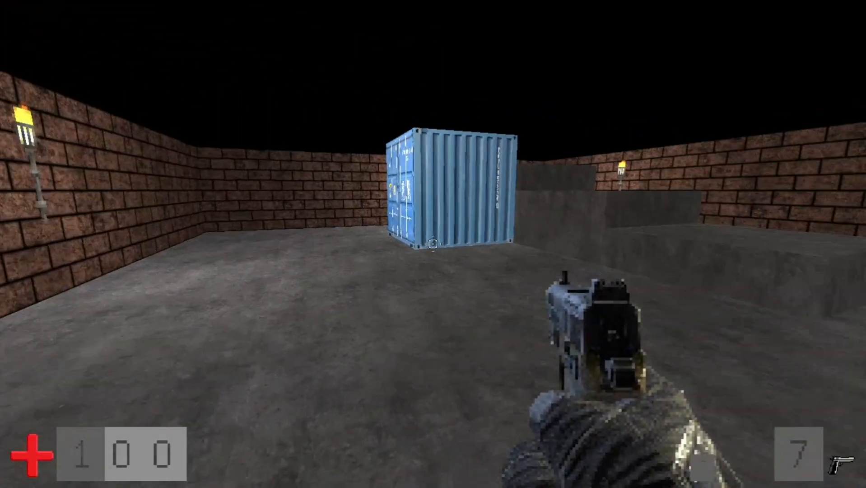
{"action": "key", "text": "w"}
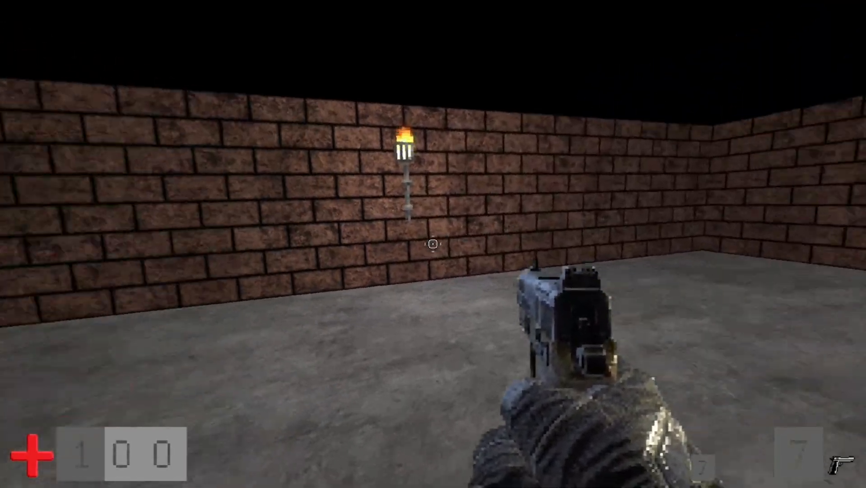
{"action": "left_click", "coordinate": [432, 244]}
{"action": "left_click", "coordinate": [432, 244]}
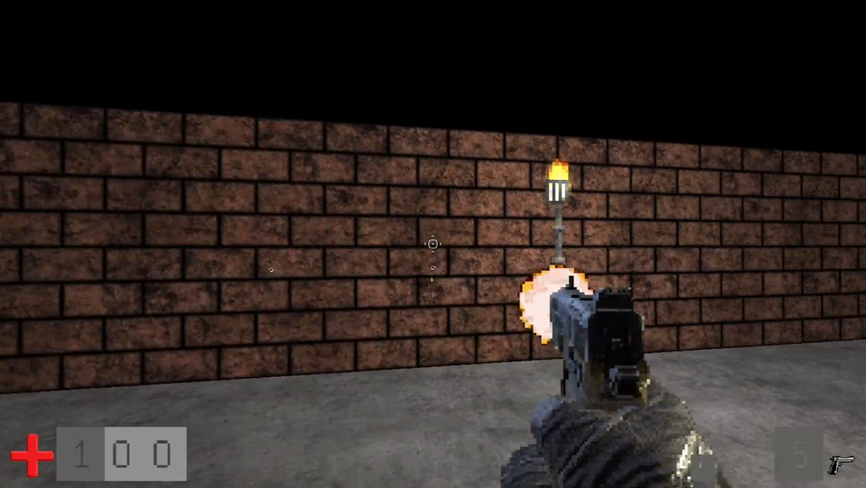
{"action": "left_click", "coordinate": [433, 243]}
{"action": "left_click", "coordinate": [432, 243]}
{"action": "left_click", "coordinate": [433, 244]}
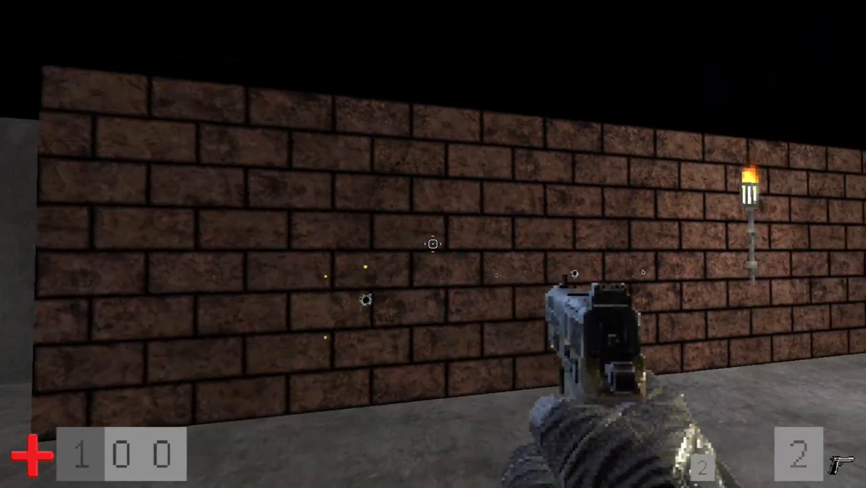
{"action": "left_click", "coordinate": [433, 244]}
{"action": "left_click", "coordinate": [433, 244]}
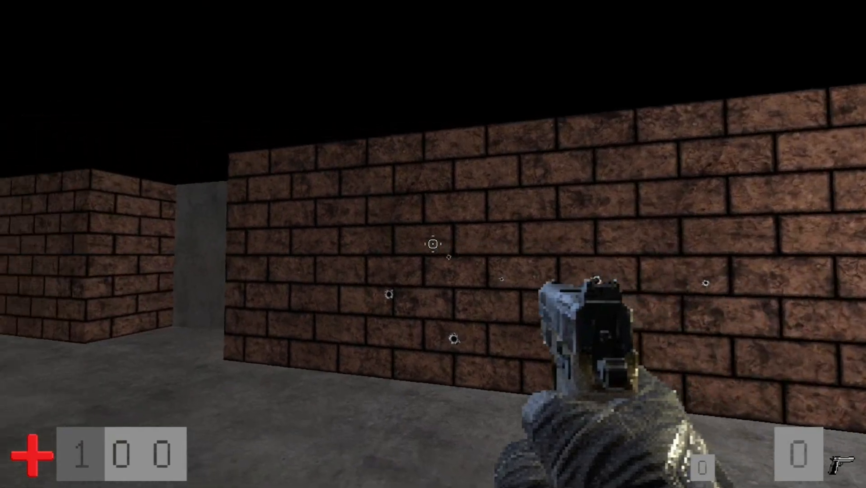
Walk around the room to check how the gun looks in motion, and exit the game to the editor.
{"action": "key", "text": "w"}
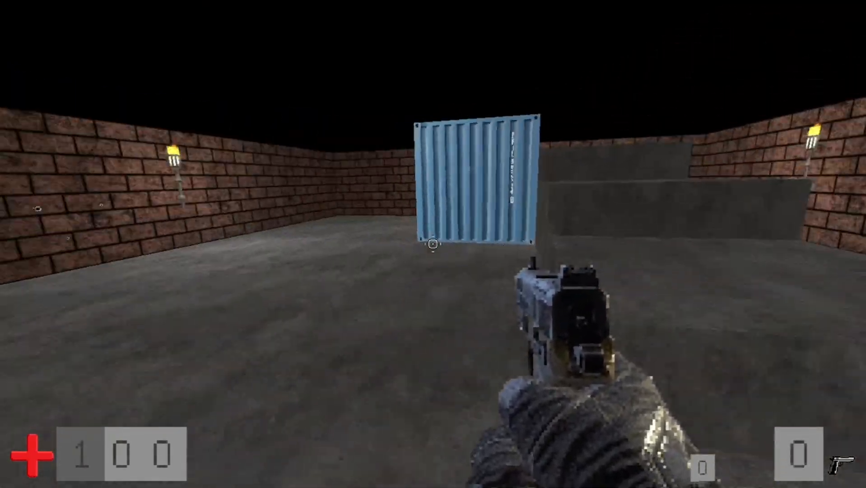
{"action": "key", "text": "s"}
{"action": "key", "text": "w"}
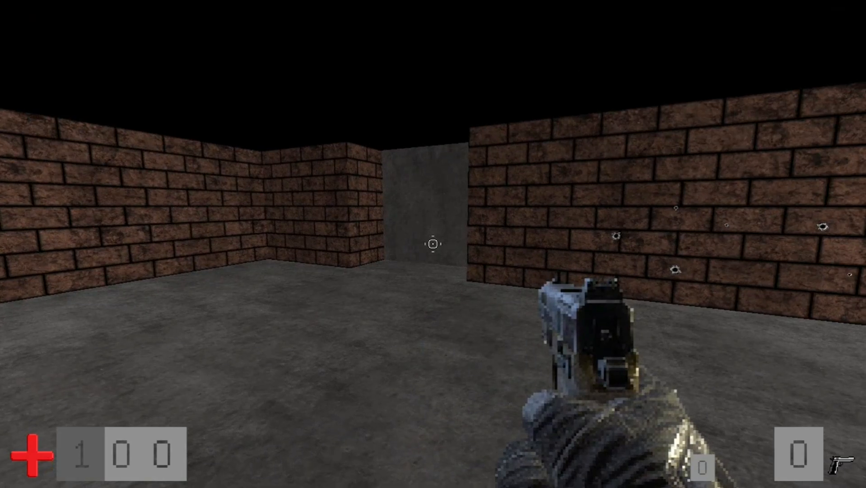
{"action": "key", "text": "a"}
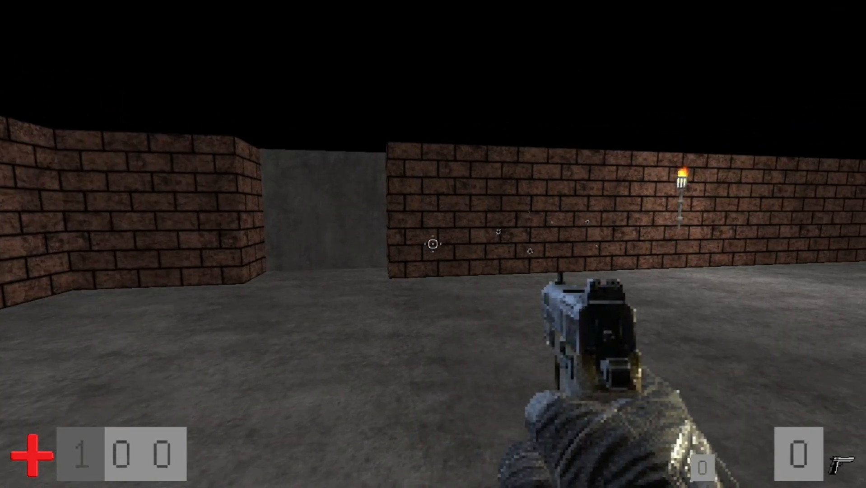
{"action": "key", "text": "w"}
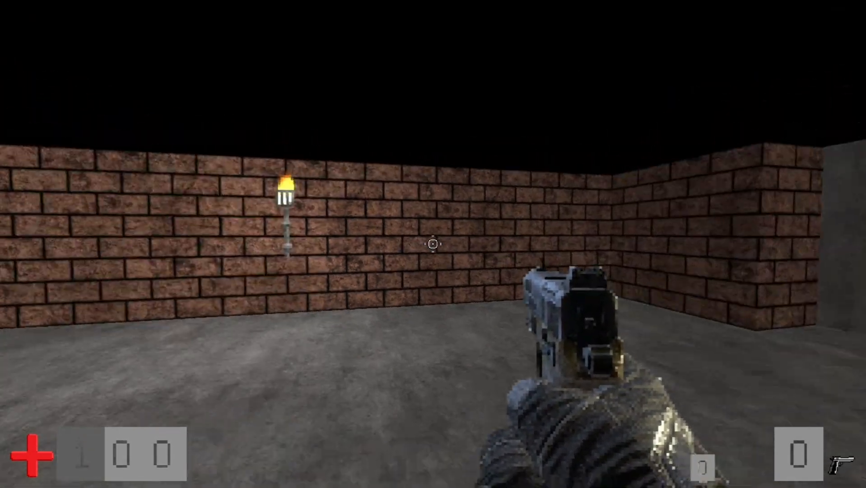
{"action": "key", "text": "Escape"}
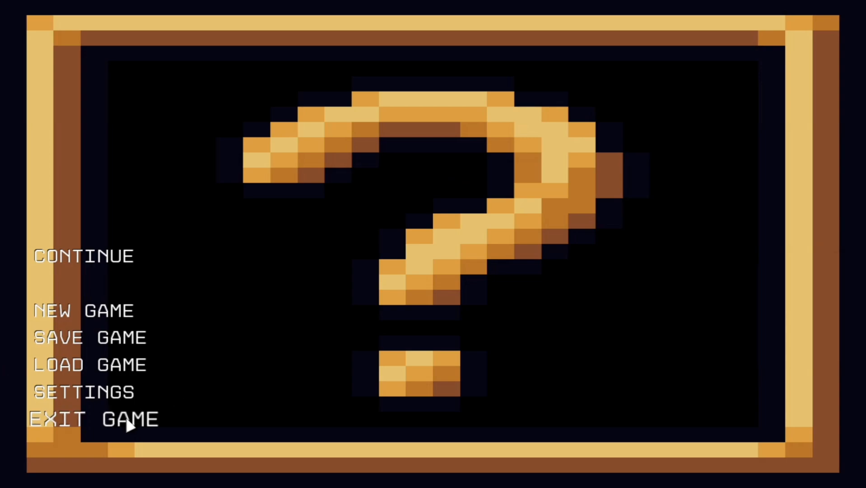
{"action": "left_click", "coordinate": [127, 420]}
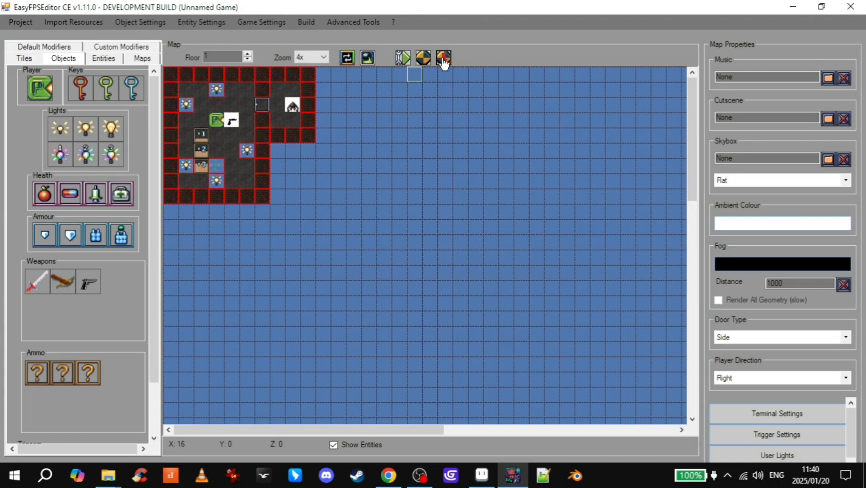
Launch the game, fire all seven gun rounds at the monster to playtest the weapon in combat, and exit to the editor.
{"action": "left_click", "coordinate": [443, 67]}
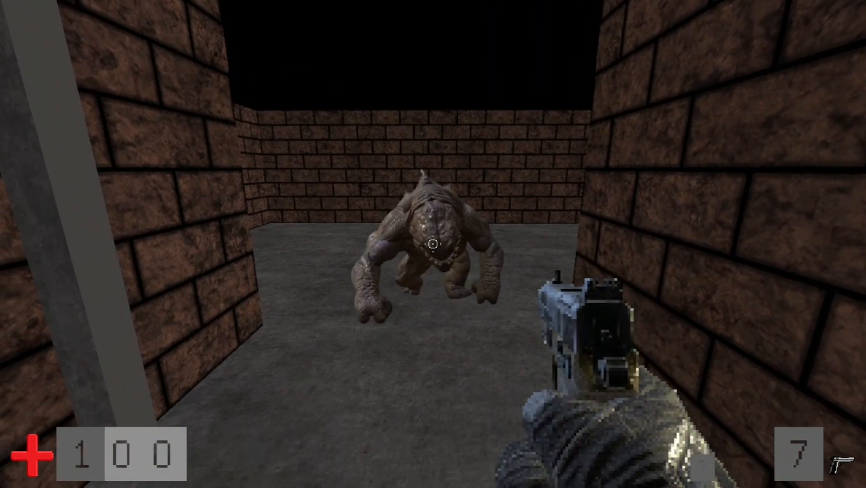
{"action": "key", "text": "w"}
{"action": "left_click", "coordinate": [433, 244]}
{"action": "left_click", "coordinate": [433, 244]}
{"action": "left_click", "coordinate": [432, 244]}
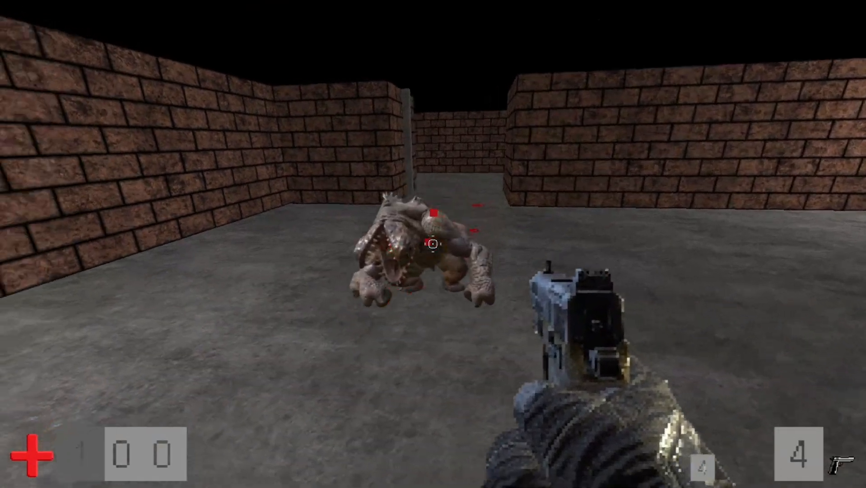
{"action": "left_click", "coordinate": [432, 244]}
{"action": "left_click", "coordinate": [432, 244]}
{"action": "left_click", "coordinate": [432, 244]}
{"action": "key", "text": "s"}
{"action": "left_click", "coordinate": [433, 244]}
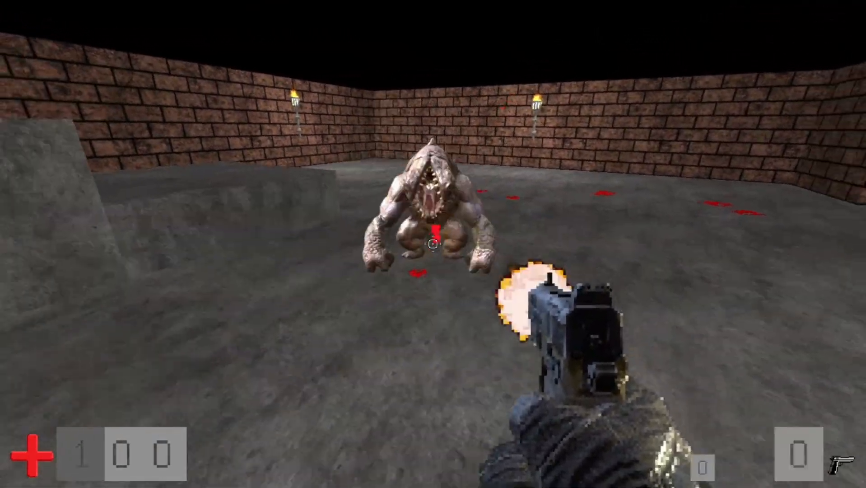
{"action": "key", "text": "w"}
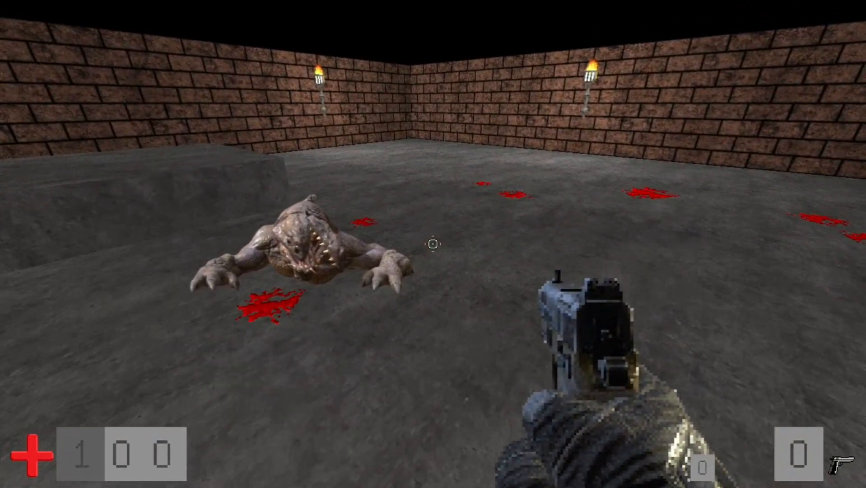
{"action": "key", "text": "Escape"}
{"action": "left_click", "coordinate": [135, 418]}
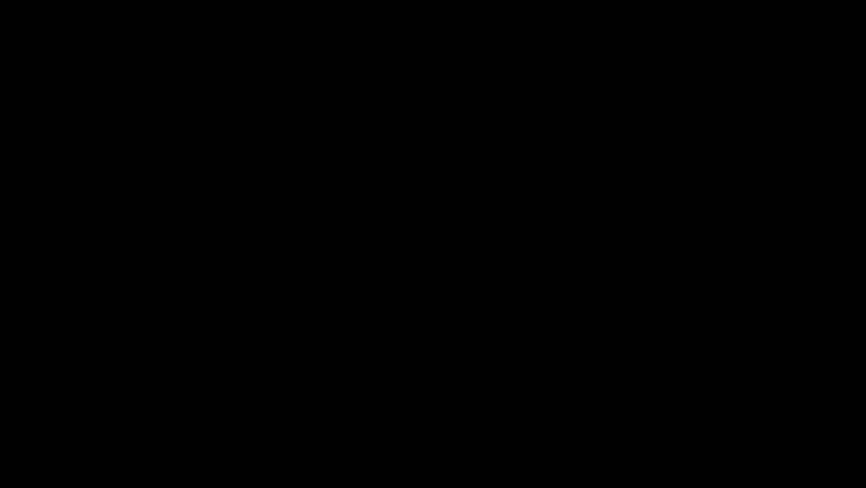
Check the Grimace sprite folder and add a new enemy named "grimace" in the enemy settings.
{"action": "left_click", "coordinate": [196, 22]}
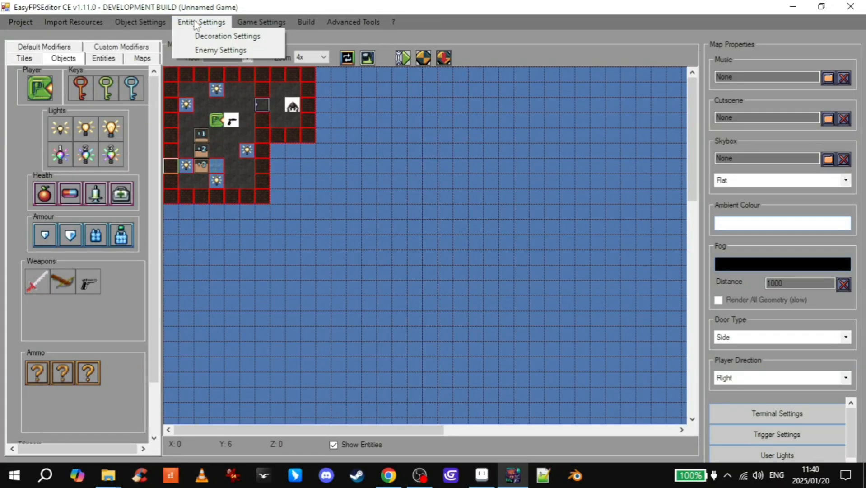
{"action": "left_click", "coordinate": [217, 52]}
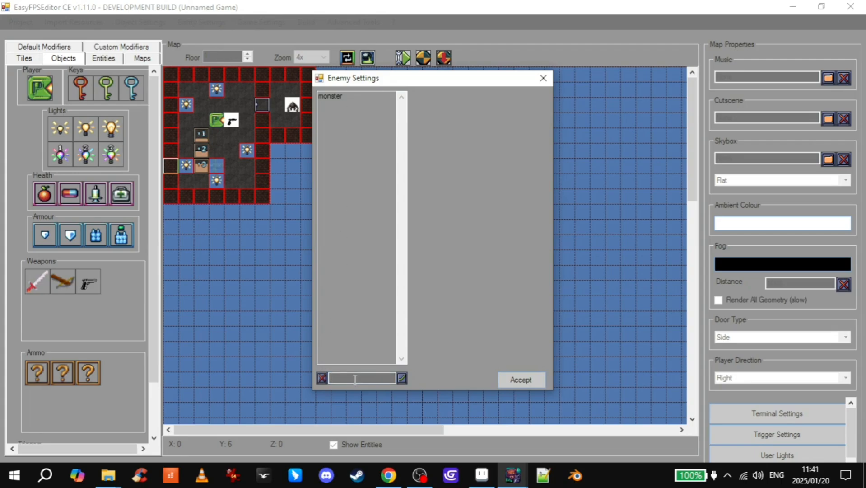
{"action": "mouse_move", "coordinate": [109, 475]}
{"action": "left_click", "coordinate": [68, 425]}
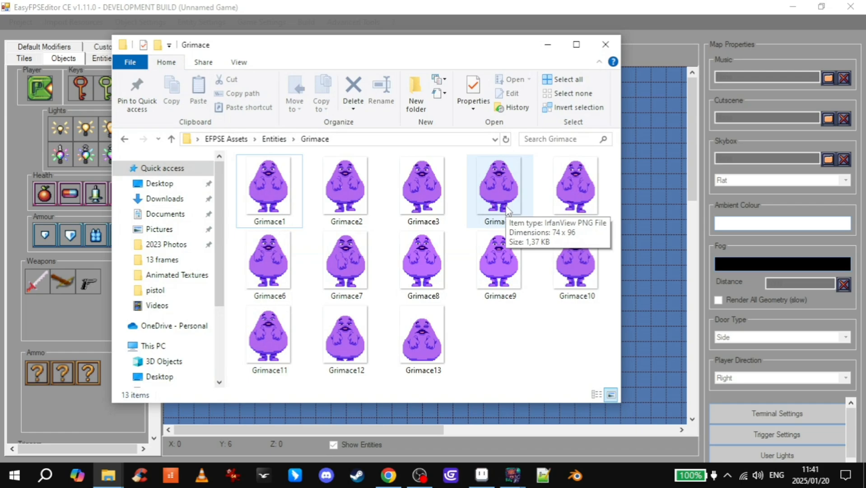
{"action": "left_click", "coordinate": [547, 44]}
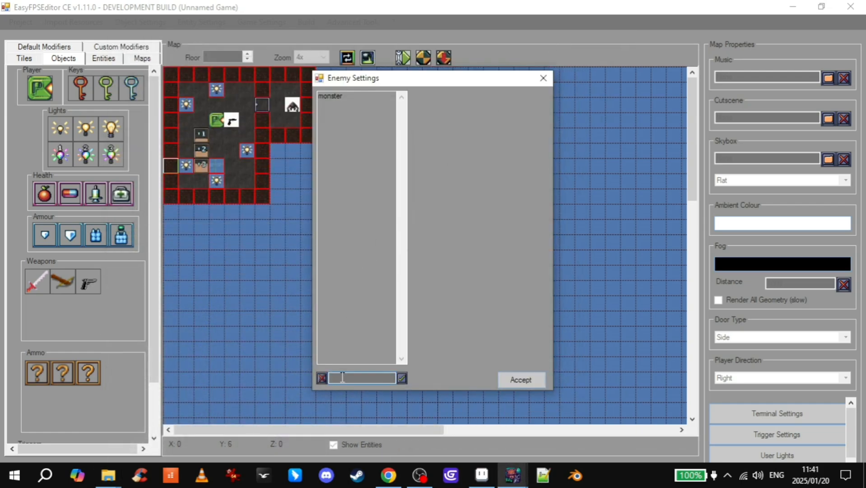
{"action": "left_click", "coordinate": [387, 377]}
{"action": "type", "text": "grimace"}
{"action": "left_click", "coordinate": [402, 378]}
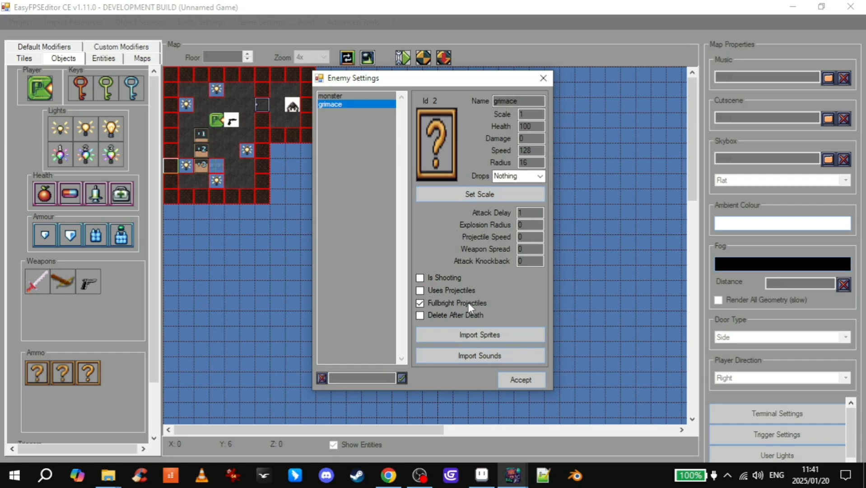
Open the grimace enemy's sprite import, preview the Grimace1.png animation in Aseprite, and return to EasyFPSEditor.
{"action": "left_click", "coordinate": [494, 335]}
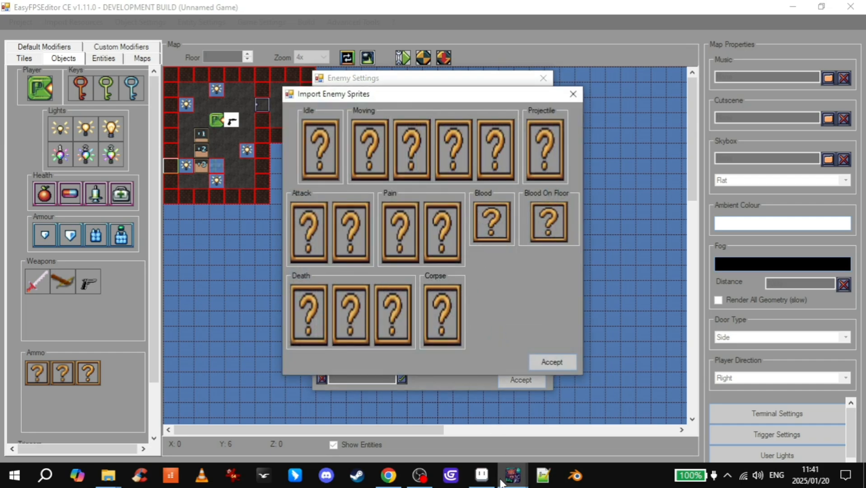
{"action": "left_click", "coordinate": [481, 475]}
{"action": "left_click", "coordinate": [246, 38]}
{"action": "scroll", "coordinate": [481, 190], "scroll_direction": "up", "scroll_amount": 1}
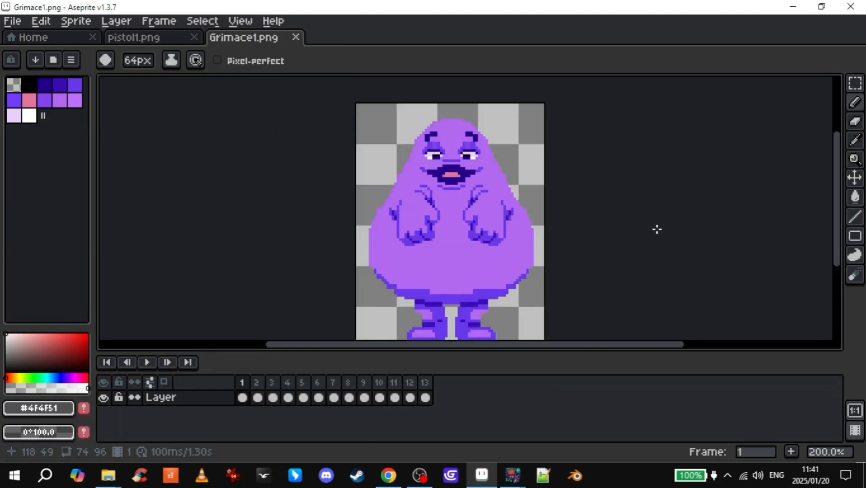
{"action": "middle_click_drag", "start_coordinate": [703, 208], "coordinate": [701, 193]}
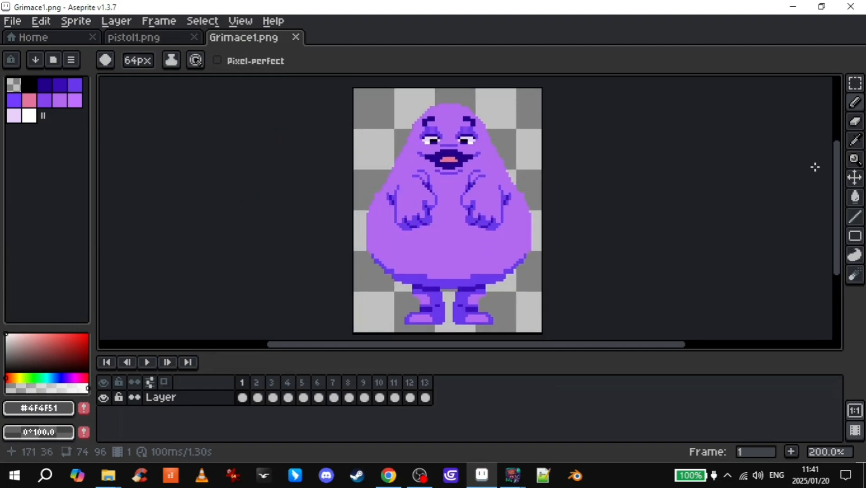
{"action": "left_click", "coordinate": [147, 362]}
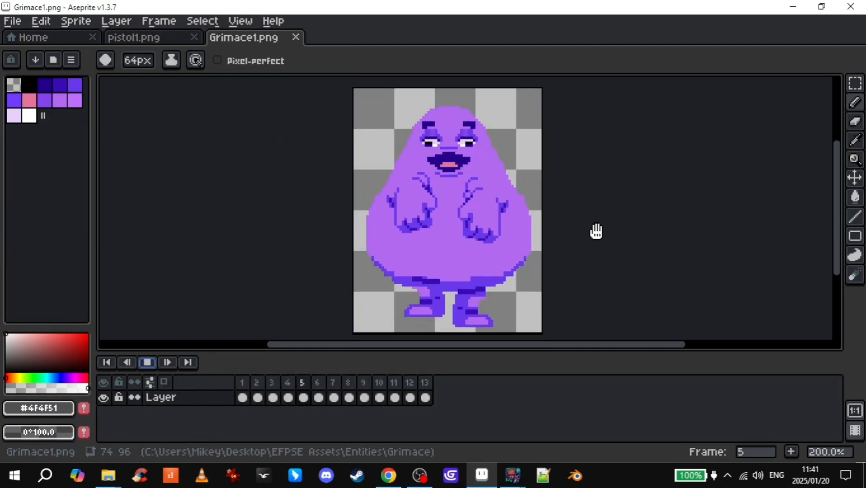
{"action": "left_click", "coordinate": [149, 362]}
{"action": "left_click", "coordinate": [482, 475]}
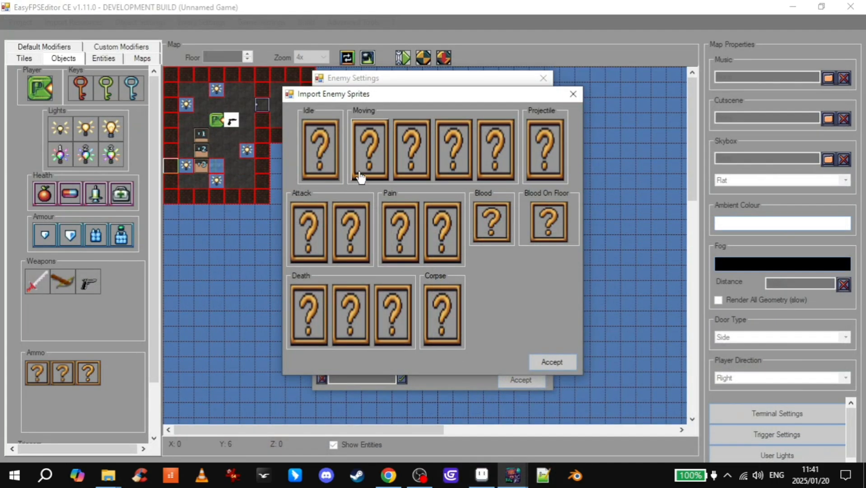
Import Grimace1 from EFPSE Assets > Entities > Grimace as the enemy's idle sprite.
{"action": "left_click", "coordinate": [329, 153]}
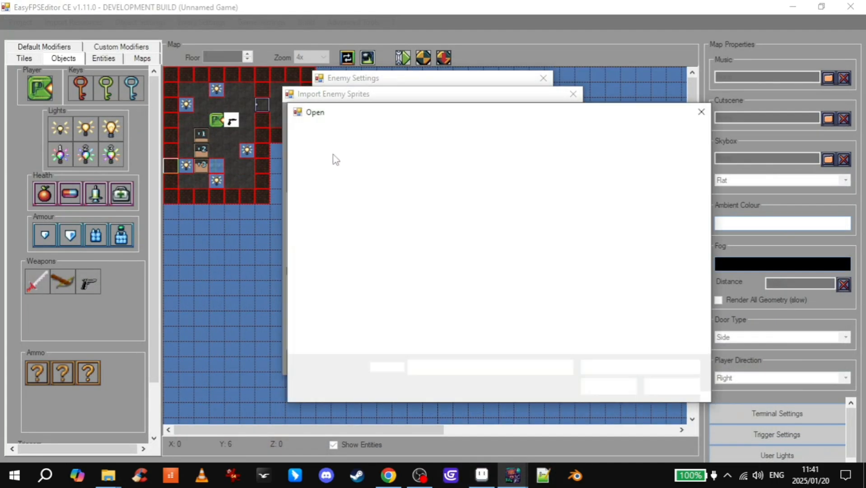
{"action": "left_click", "coordinate": [396, 133]}
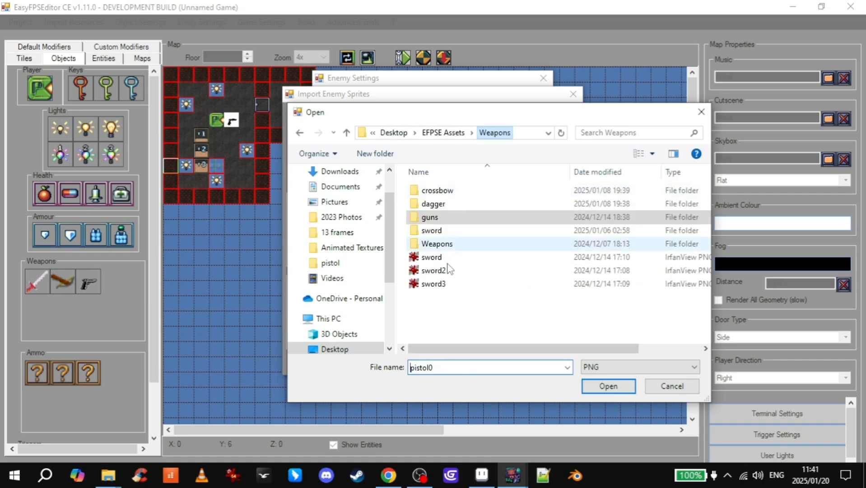
{"action": "left_click", "coordinate": [403, 133]}
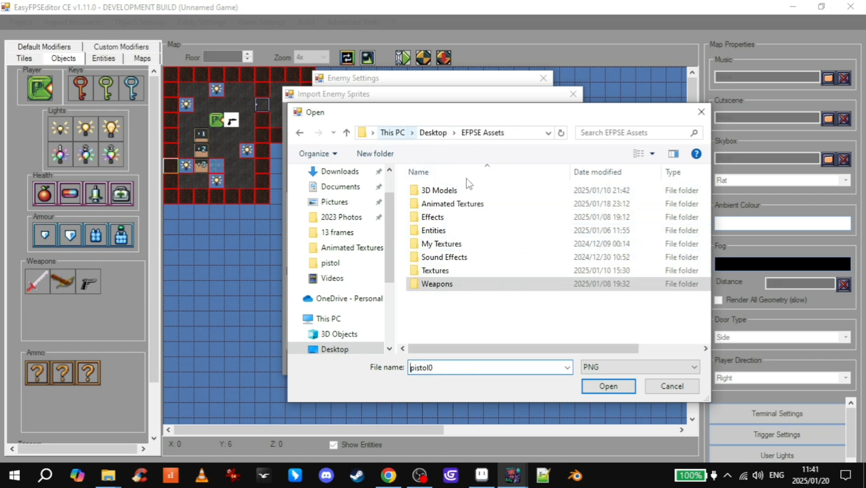
{"action": "left_click", "coordinate": [442, 230]}
{"action": "double_click", "coordinate": [442, 231]}
{"action": "double_click", "coordinate": [447, 294]}
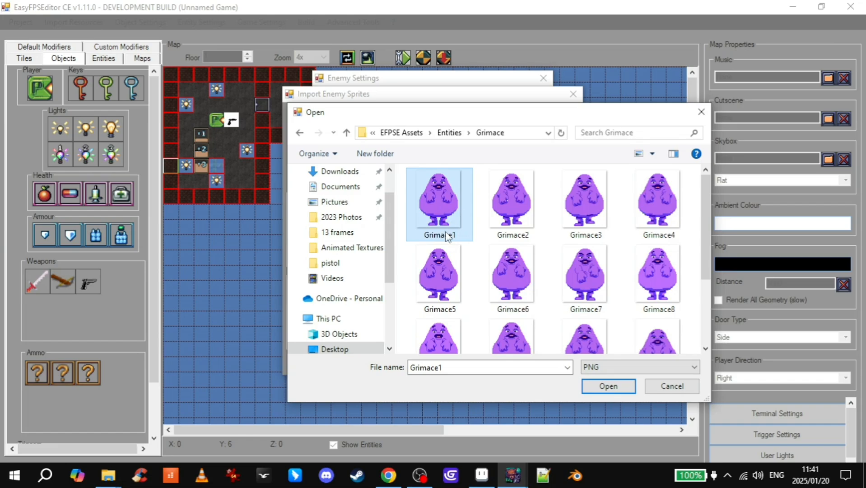
{"action": "left_click_drag", "start_coordinate": [443, 112], "coordinate": [365, 373]}
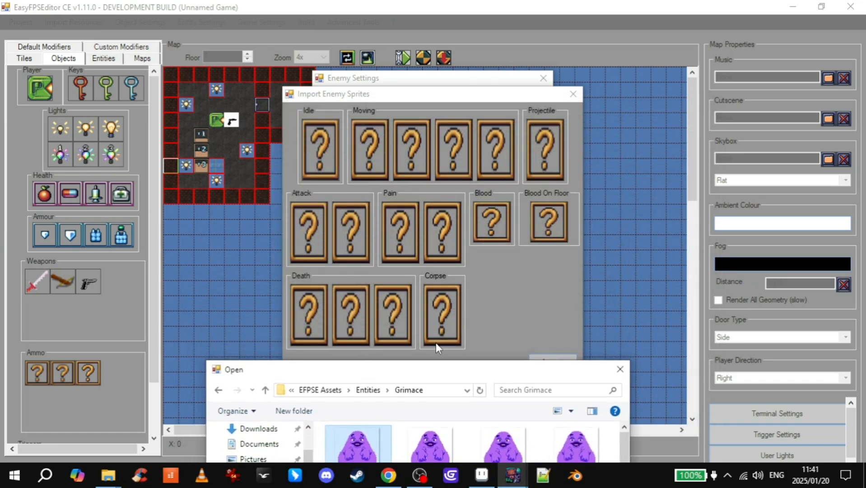
{"action": "left_click_drag", "start_coordinate": [447, 370], "coordinate": [436, 116]}
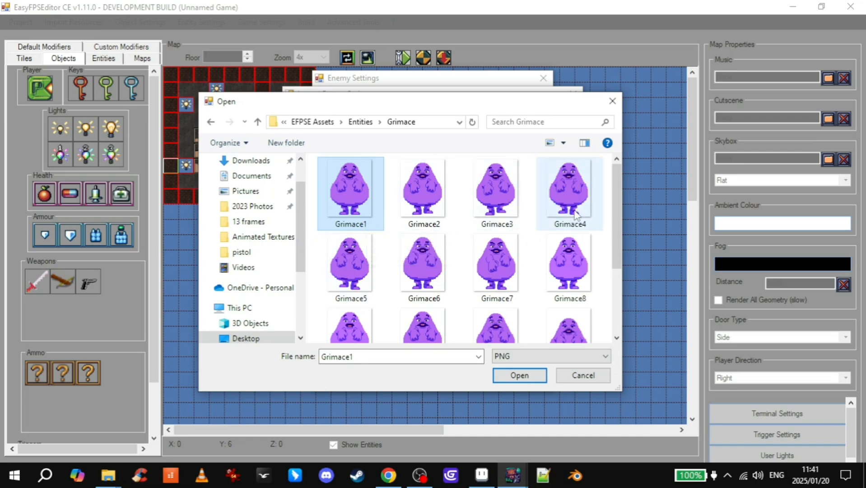
{"action": "left_click_drag", "start_coordinate": [616, 201], "coordinate": [608, 264]}
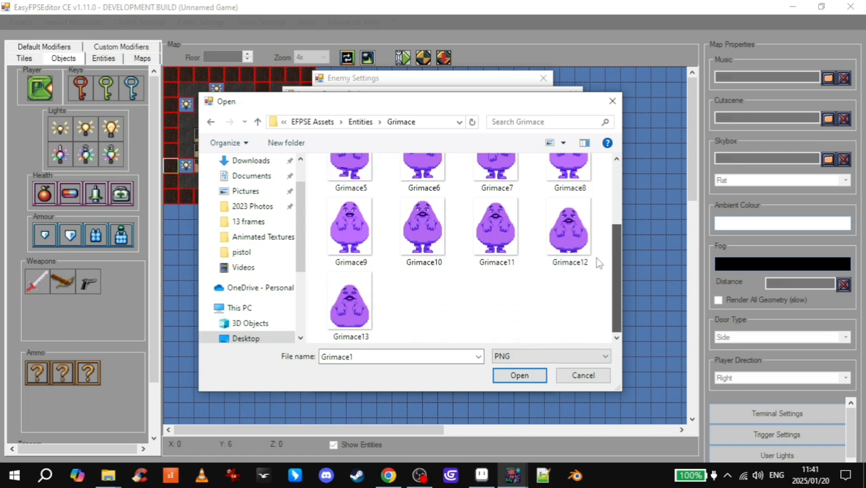
{"action": "scroll", "coordinate": [451, 217], "scroll_direction": "up", "scroll_amount": 3}
{"action": "double_click", "coordinate": [356, 198]}
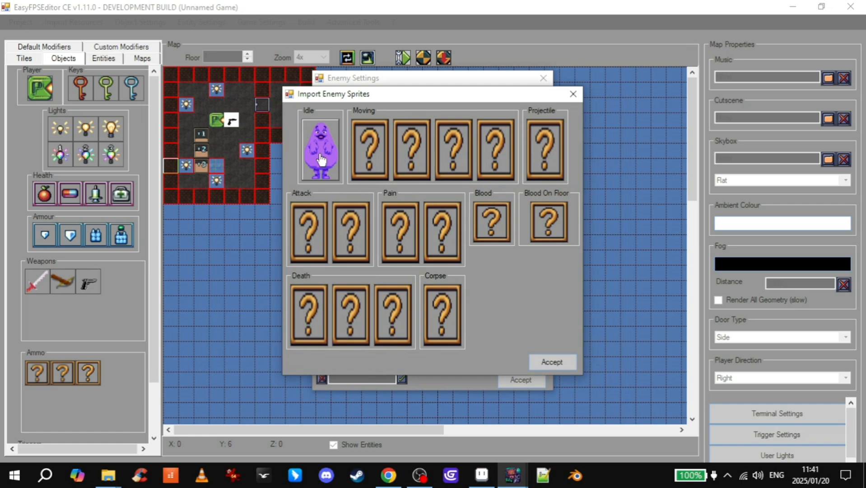
Fill the four moving frames in order with Grimace2, Grimace3, Grimace4 and Grimace5.
{"action": "left_click", "coordinate": [364, 148]}
{"action": "left_click", "coordinate": [414, 194]}
{"action": "double_click", "coordinate": [414, 194]}
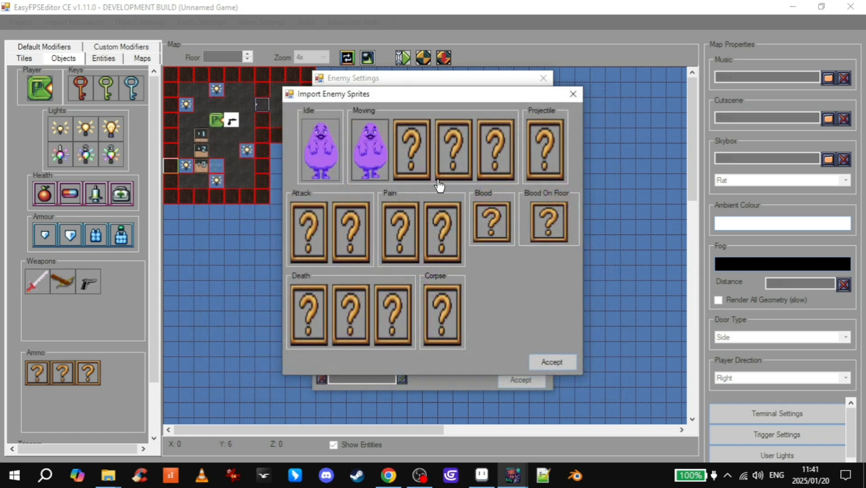
{"action": "left_click", "coordinate": [411, 146]}
{"action": "left_click", "coordinate": [497, 182]}
{"action": "double_click", "coordinate": [497, 183]}
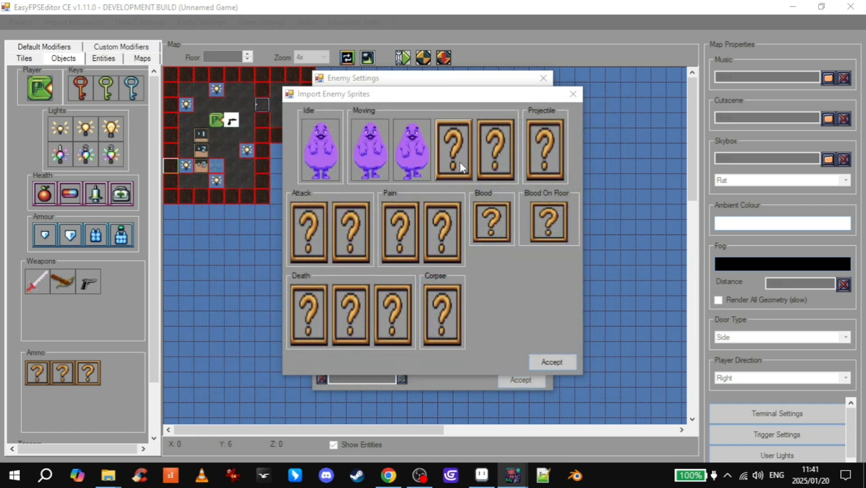
{"action": "left_click", "coordinate": [459, 162]}
{"action": "left_click", "coordinate": [570, 189]}
{"action": "double_click", "coordinate": [570, 189]}
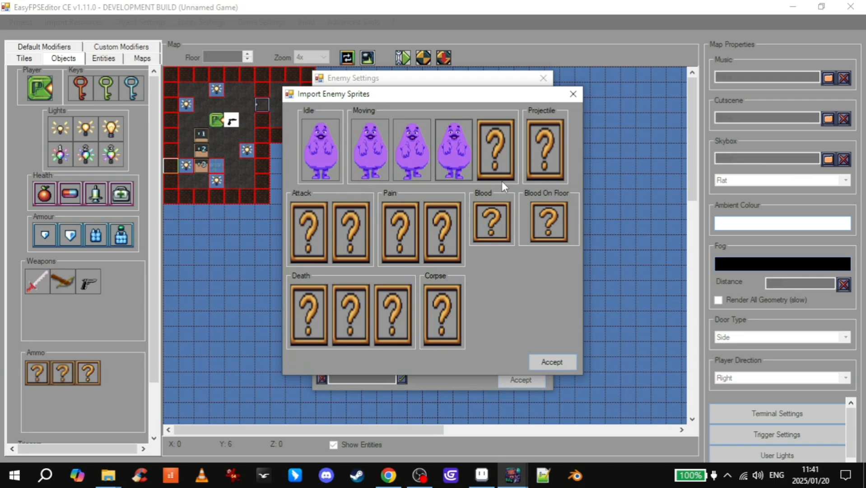
{"action": "left_click", "coordinate": [497, 147]}
{"action": "left_click", "coordinate": [348, 271]}
{"action": "double_click", "coordinate": [347, 270]}
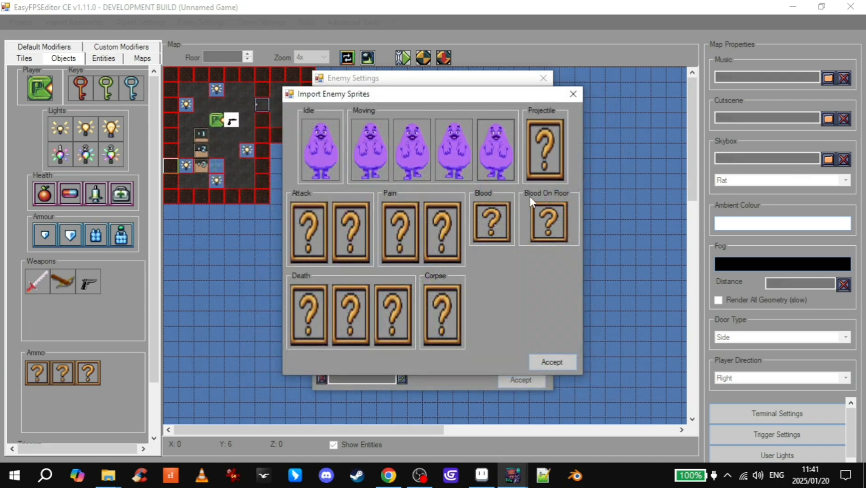
Import Grimace6 and Grimace7 as the enemy's two attack frames.
{"action": "left_click", "coordinate": [316, 222]}
{"action": "left_click", "coordinate": [425, 271]}
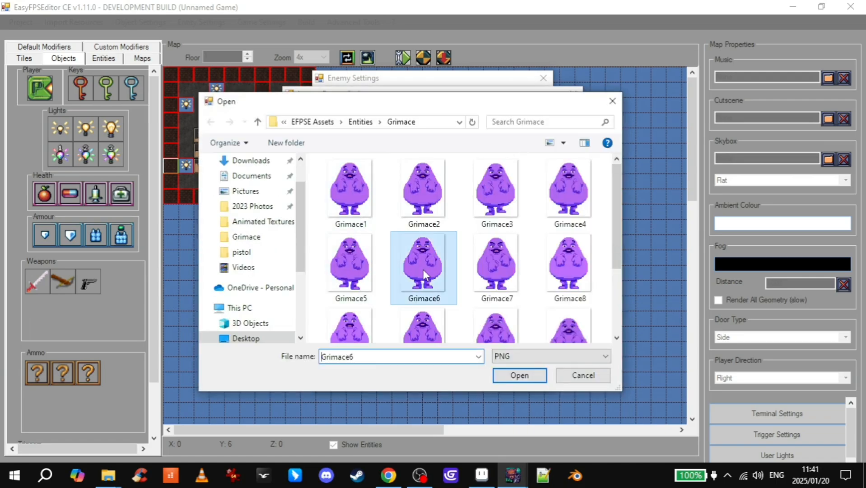
{"action": "double_click", "coordinate": [423, 269]}
{"action": "left_click", "coordinate": [351, 237]}
{"action": "left_click", "coordinate": [493, 272]}
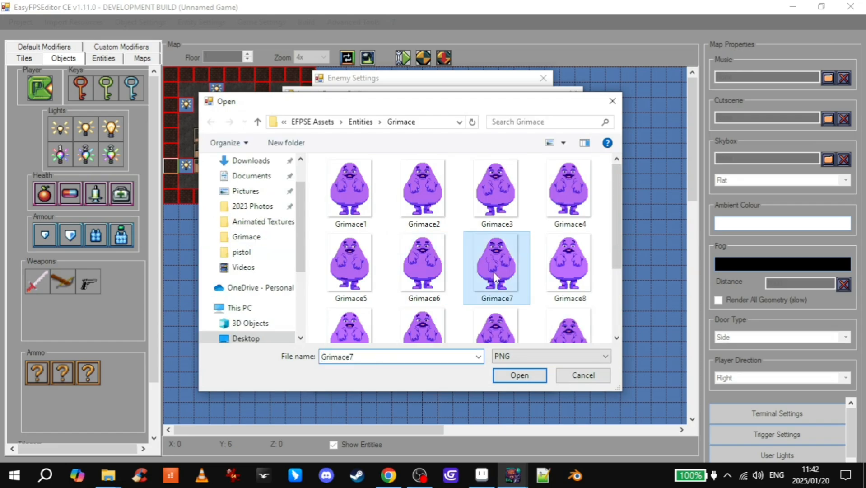
{"action": "double_click", "coordinate": [493, 272]}
Assign Grimace8 and Grimace9 to the enemy's two pain frames.
{"action": "left_click", "coordinate": [395, 227]}
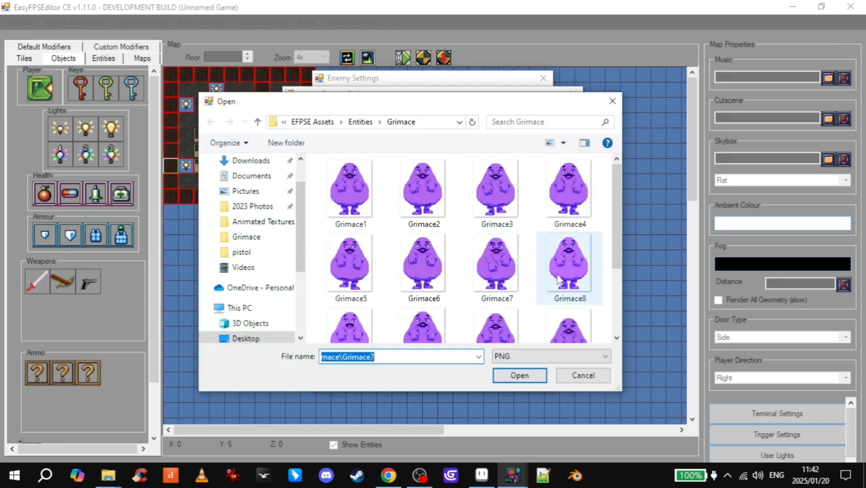
{"action": "double_click", "coordinate": [558, 278]}
{"action": "left_click", "coordinate": [446, 224]}
{"action": "double_click", "coordinate": [359, 323]}
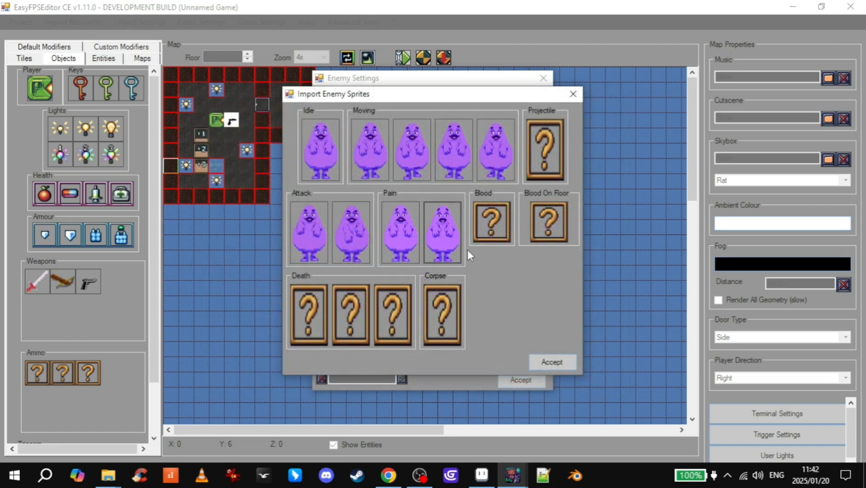
Fill the enemy's three death frames in order with Grimace10, Grimace11 and Grimace12.
{"action": "left_click", "coordinate": [314, 310]}
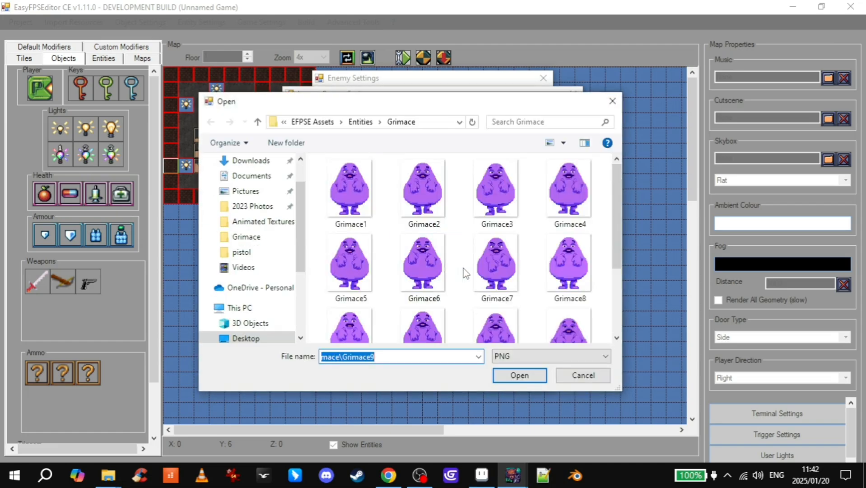
{"action": "scroll", "coordinate": [465, 274], "scroll_direction": "down", "scroll_amount": 1}
{"action": "double_click", "coordinate": [420, 310]}
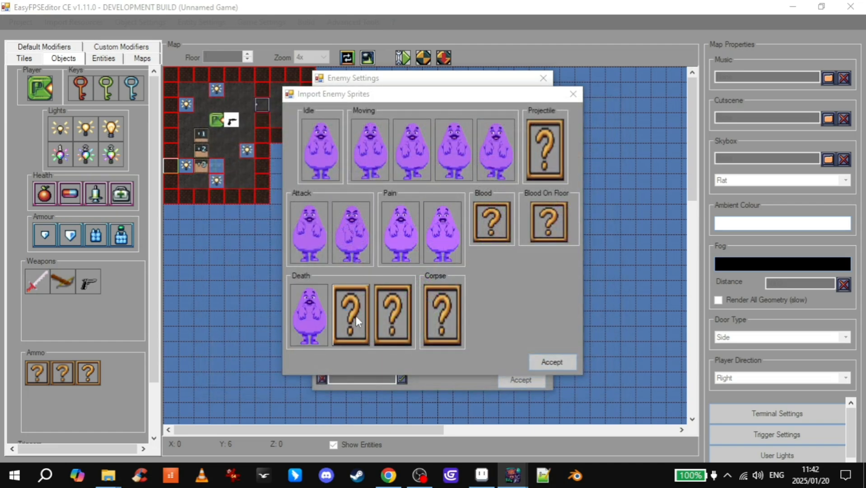
{"action": "left_click", "coordinate": [356, 316]}
{"action": "scroll", "coordinate": [515, 318], "scroll_direction": "down", "scroll_amount": 1}
{"action": "double_click", "coordinate": [495, 308]}
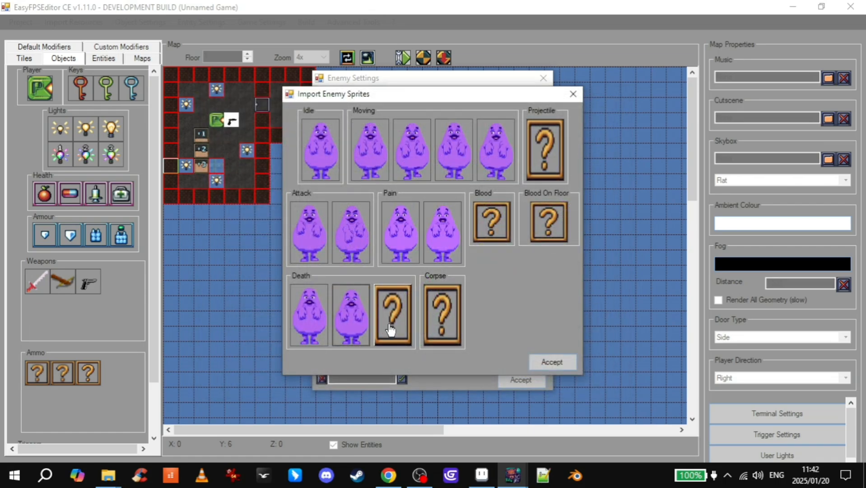
{"action": "left_click", "coordinate": [542, 230]}
{"action": "double_click", "coordinate": [578, 253]}
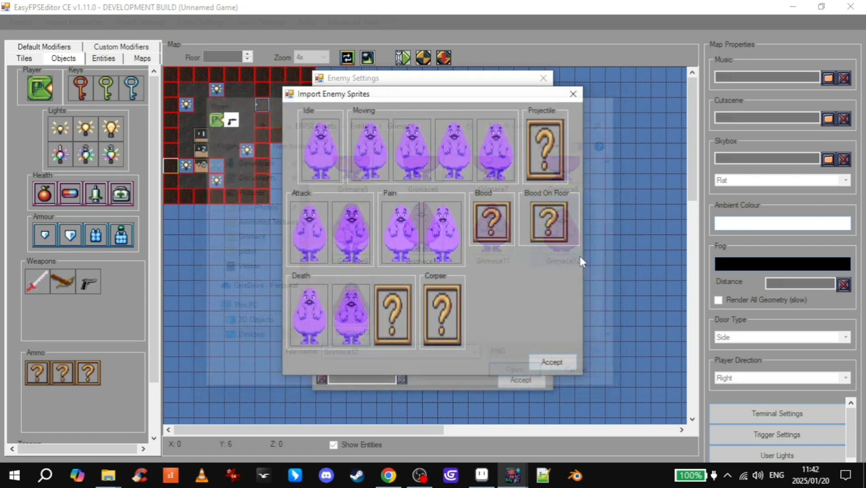
Assign Grimace13 as the enemy's corpse sprite and accept the imported sprites.
{"action": "left_click", "coordinate": [444, 306]}
{"action": "scroll", "coordinate": [465, 264], "scroll_direction": "down", "scroll_amount": 1}
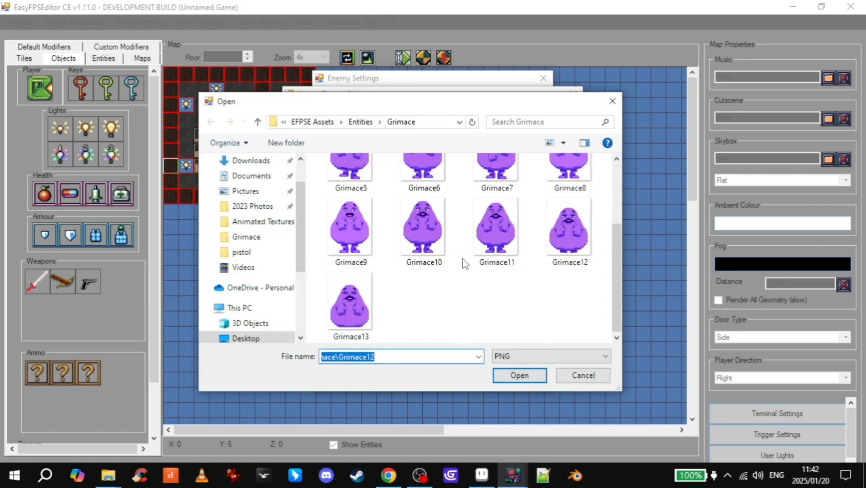
{"action": "left_click", "coordinate": [349, 302]}
{"action": "left_click", "coordinate": [519, 375]}
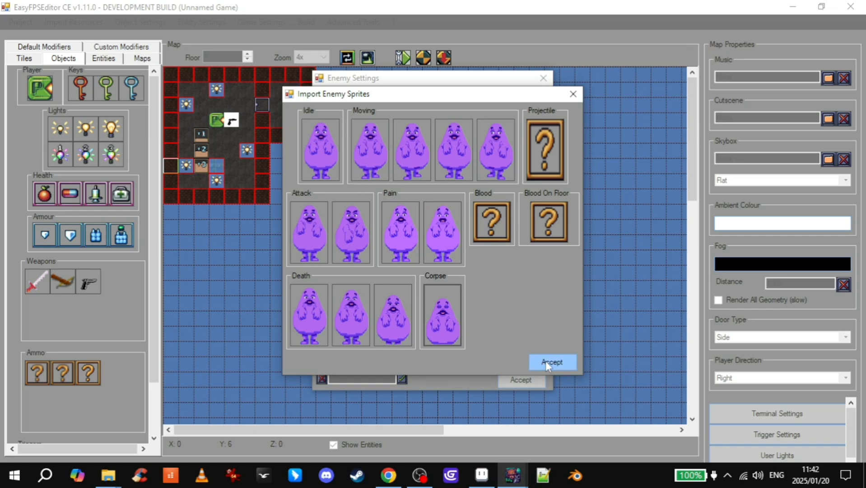
{"action": "left_click", "coordinate": [569, 361]}
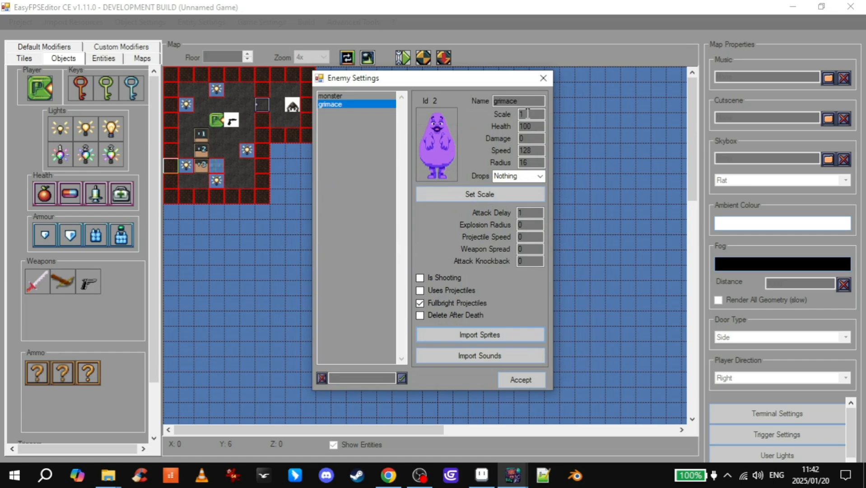
Set the grimace enemy's sprite scale to 0.5 and accept it.
{"action": "left_click", "coordinate": [468, 194]}
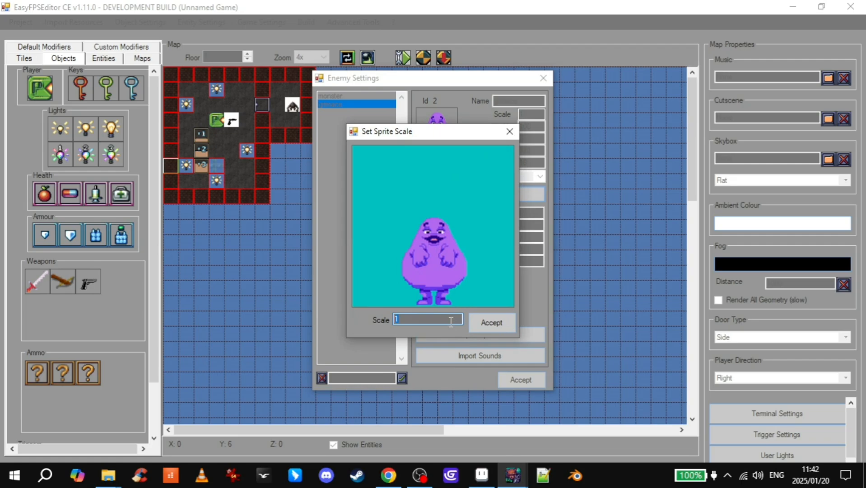
{"action": "type", "text": "0.5"}
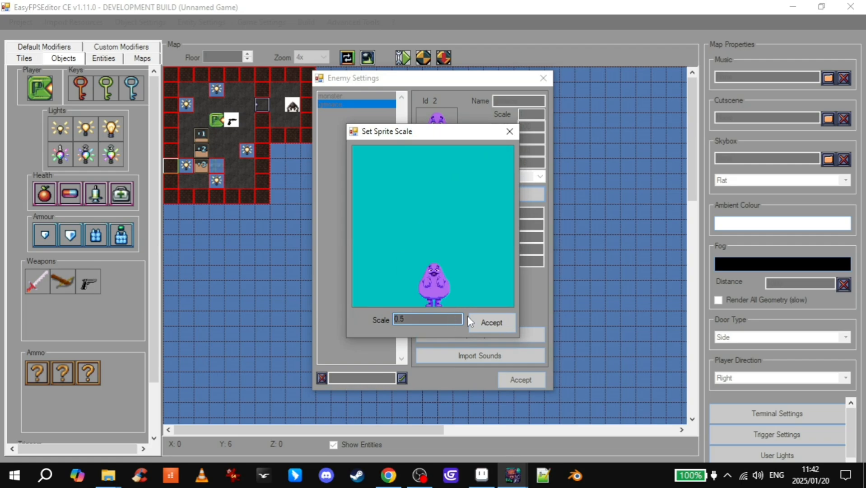
{"action": "left_click", "coordinate": [493, 324]}
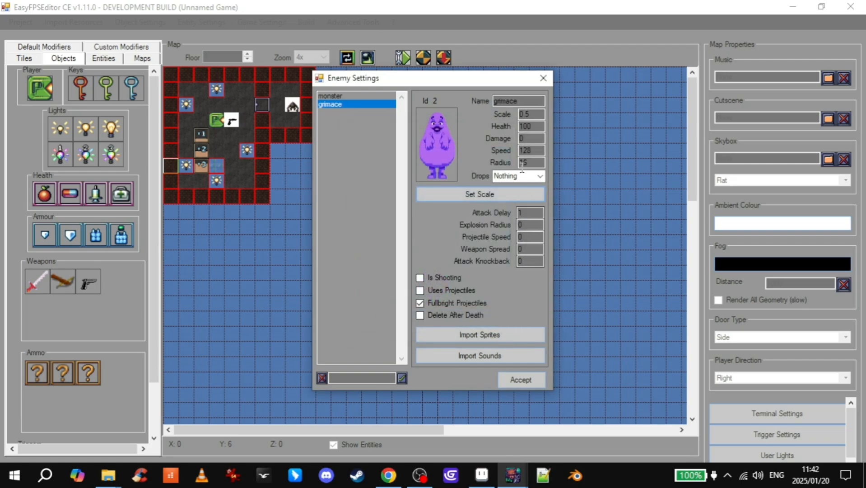
Set the grimace enemy's damage to 25 and review the drop options, keeping Nothing.
{"action": "double_click", "coordinate": [529, 138]}
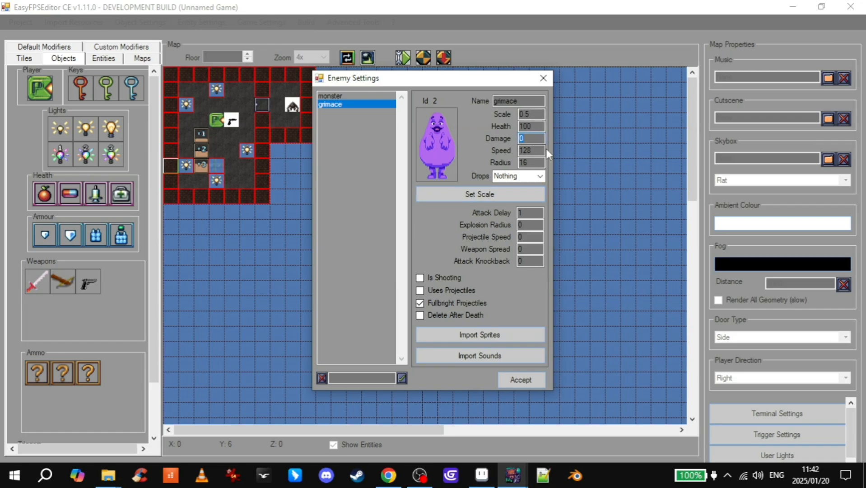
{"action": "type", "text": "25"}
{"action": "left_click", "coordinate": [497, 177]}
{"action": "left_click", "coordinate": [540, 176]}
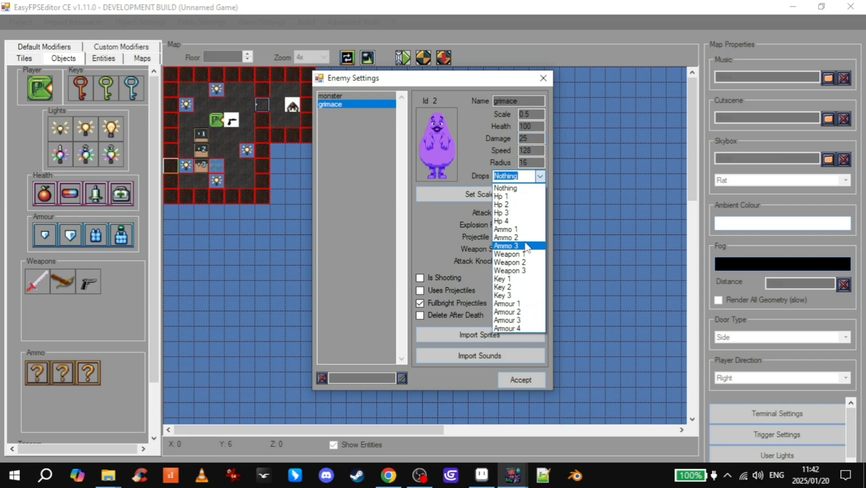
{"action": "left_click", "coordinate": [541, 175]}
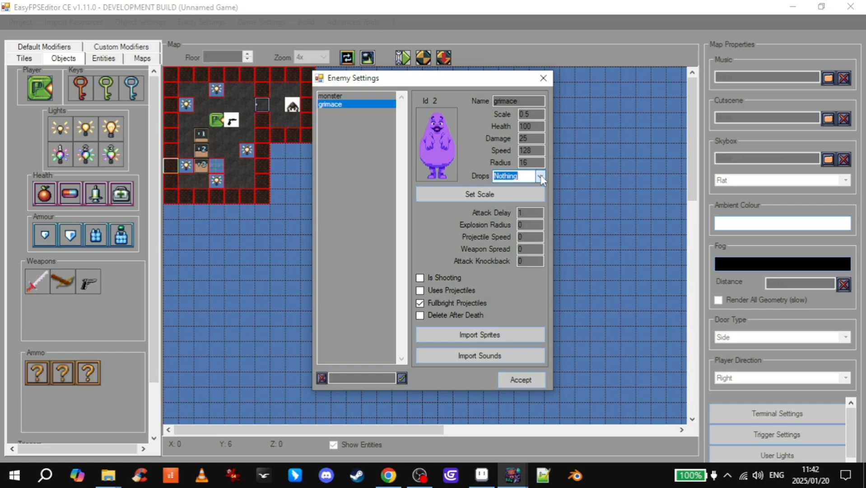
Set attack delay to 10 and attack knockback to 5, turn off fullbright projectiles, and accept the enemy settings.
{"action": "double_click", "coordinate": [531, 212]}
{"action": "left_click", "coordinate": [520, 224]}
{"action": "double_click", "coordinate": [520, 261]}
{"action": "left_click", "coordinate": [471, 355]}
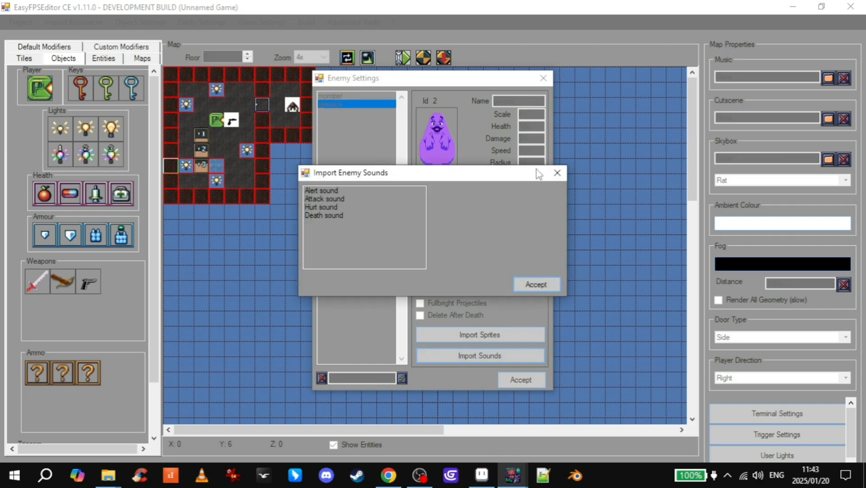
{"action": "left_click", "coordinate": [557, 172]}
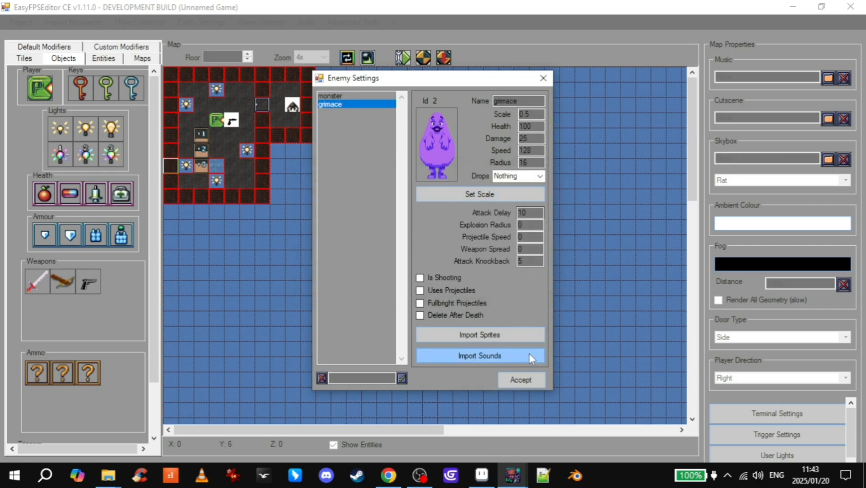
{"action": "left_click", "coordinate": [521, 379]}
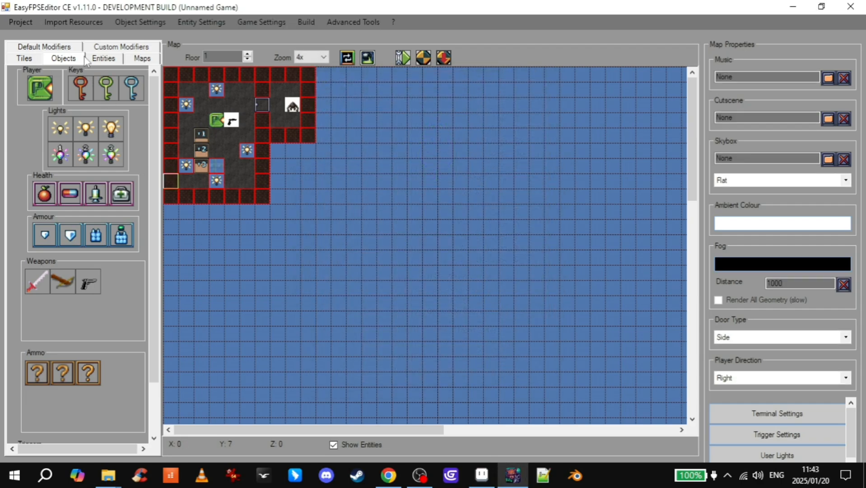
Build a second side room below the monster's room using brick wall tiles and fill its interior with the dark floor tile.
{"action": "left_click", "coordinate": [109, 58]}
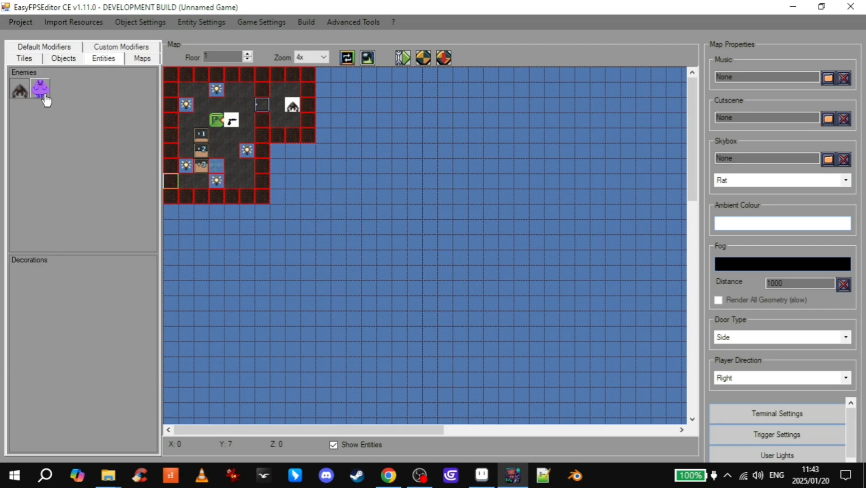
{"action": "left_click", "coordinate": [35, 58]}
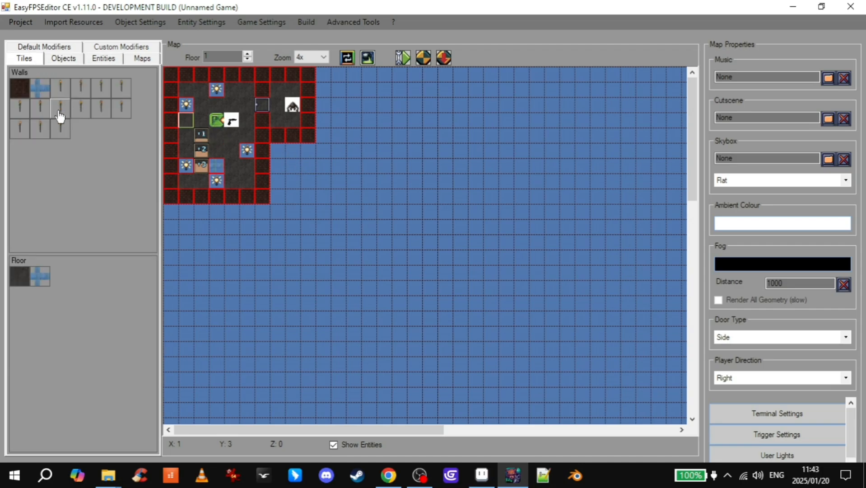
{"action": "left_click", "coordinate": [20, 88]}
{"action": "left_click_drag", "start_coordinate": [312, 196], "coordinate": [277, 195]}
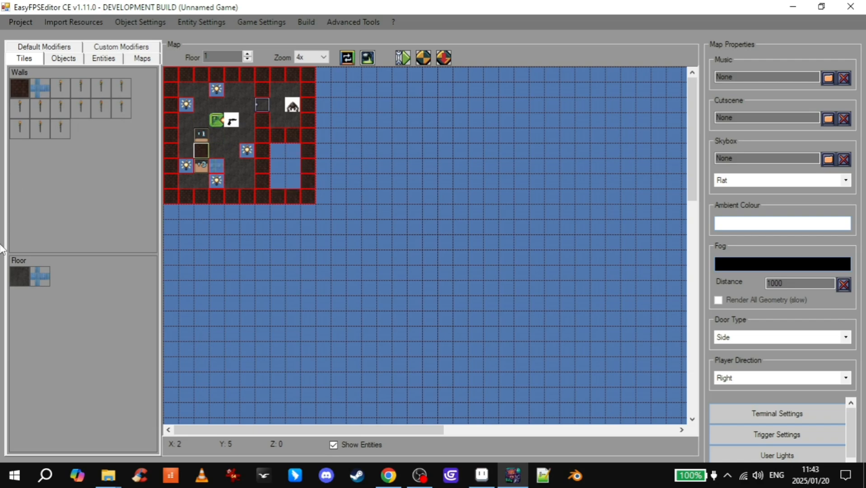
{"action": "left_click", "coordinate": [20, 276]}
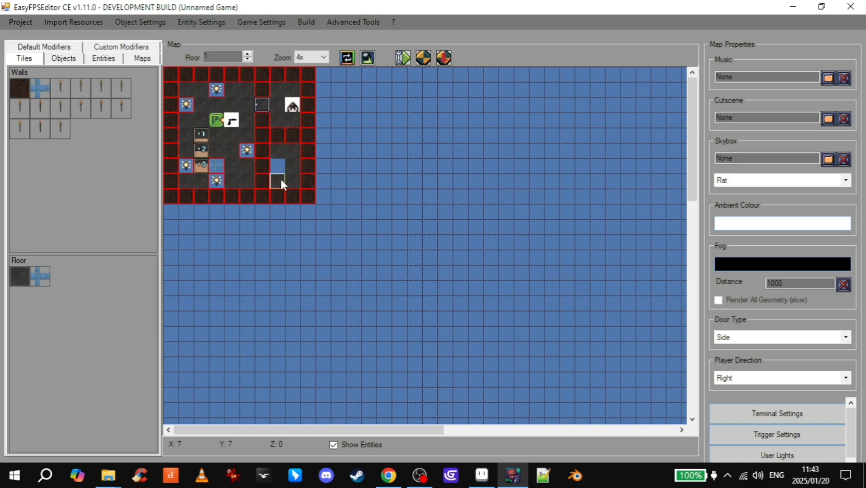
{"action": "left_click_drag", "start_coordinate": [281, 183], "coordinate": [278, 166]}
Place a door on a floor tile at X 6, Y 6 in the wall between the main room and the new room.
{"action": "left_click", "coordinate": [61, 57]}
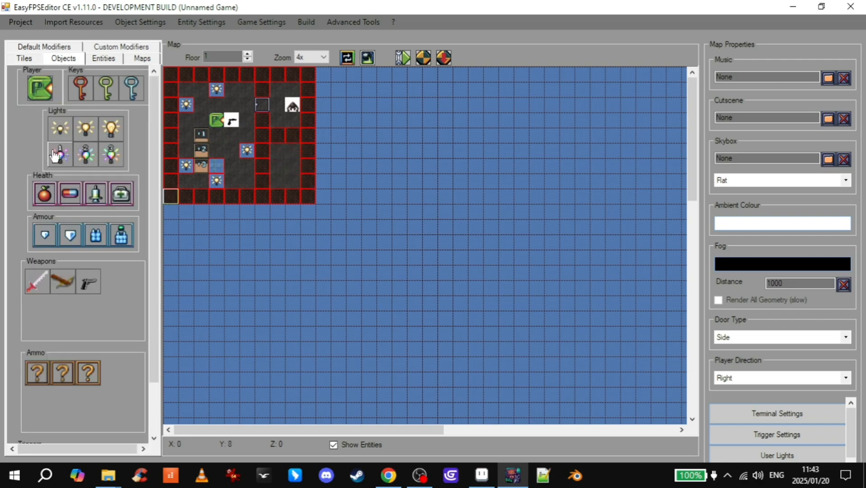
{"action": "left_click", "coordinate": [45, 46]}
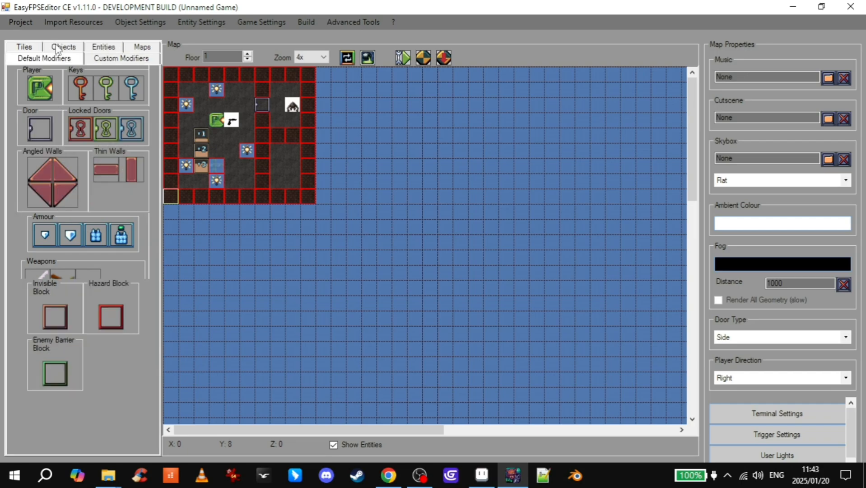
{"action": "left_click", "coordinate": [40, 129]}
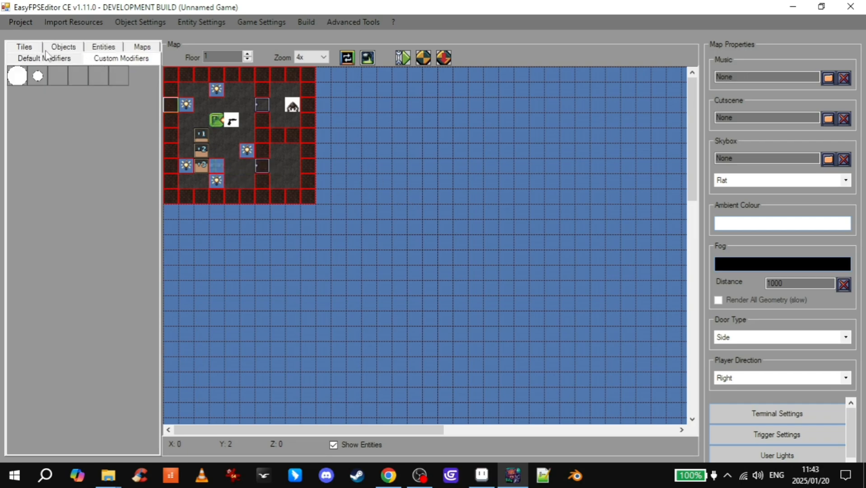
{"action": "left_click", "coordinate": [24, 46]}
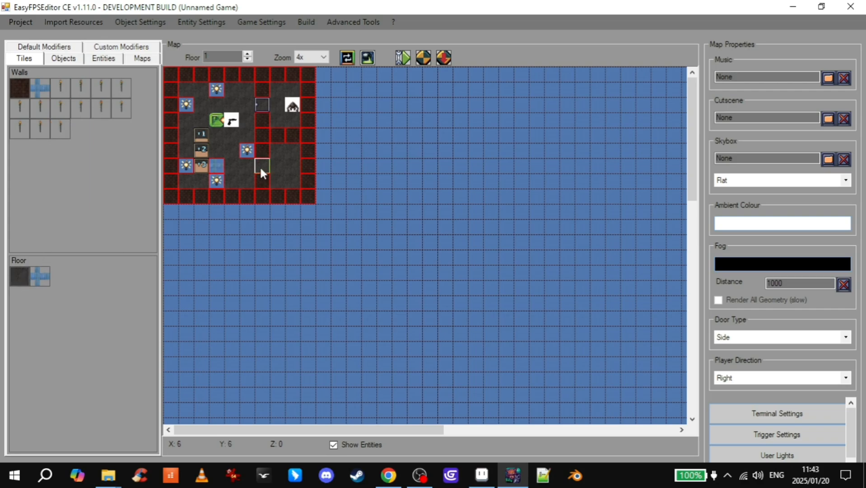
Place the grimace enemy inside the new side room.
{"action": "left_click", "coordinate": [63, 58]}
{"action": "left_click", "coordinate": [104, 58]}
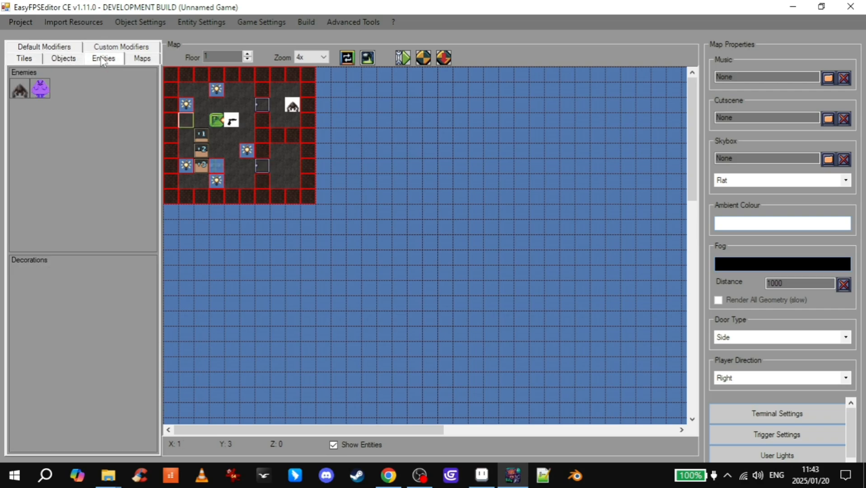
{"action": "left_click", "coordinate": [40, 89]}
{"action": "left_click", "coordinate": [276, 151]}
Playtest the map, go through the new room's door and lure the grimace enemy into the main room.
{"action": "left_click", "coordinate": [445, 58]}
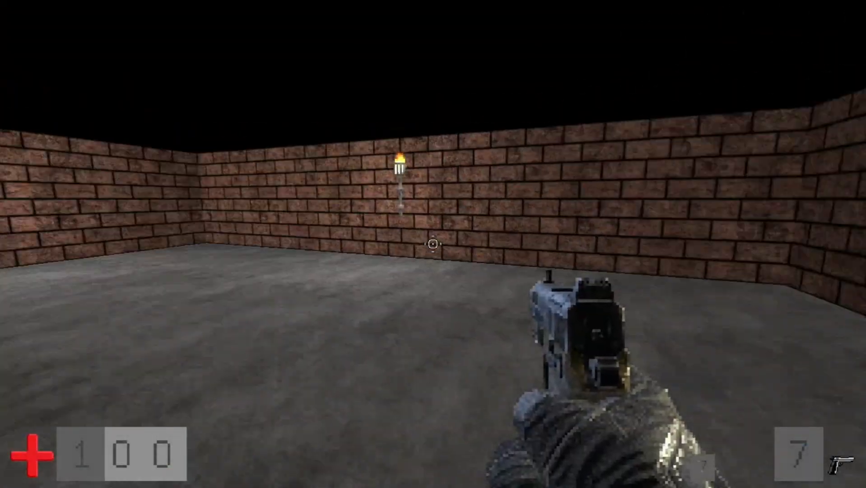
{"action": "key", "text": "w"}
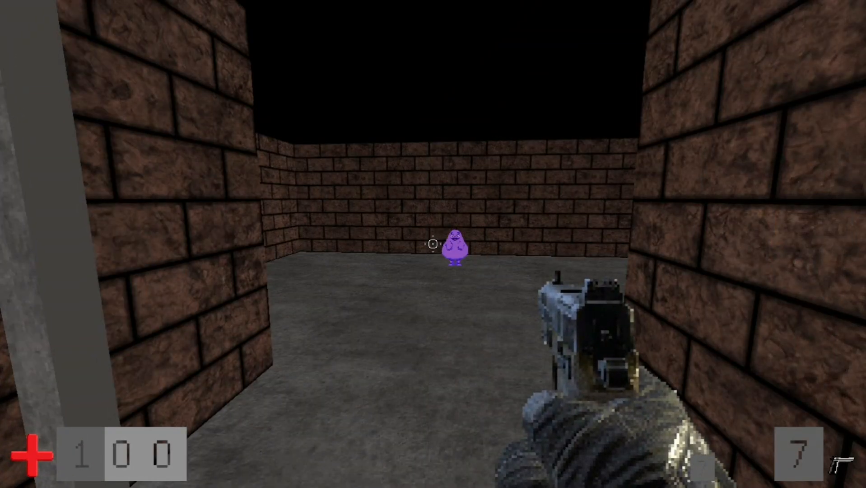
{"action": "key", "text": "w"}
{"action": "key", "text": "s"}
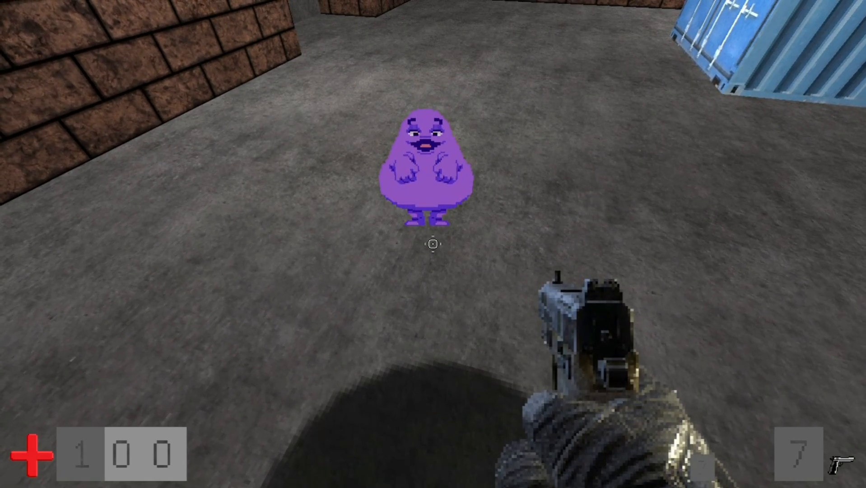
{"action": "key", "text": "s"}
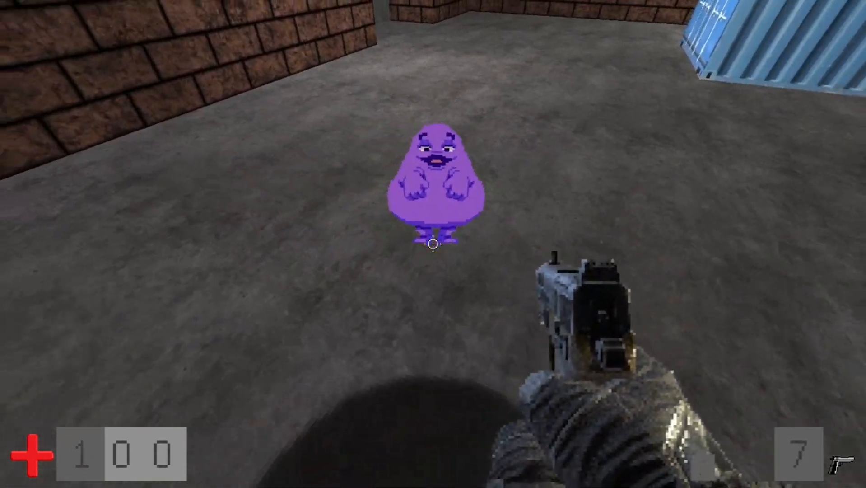
{"action": "key", "text": "s"}
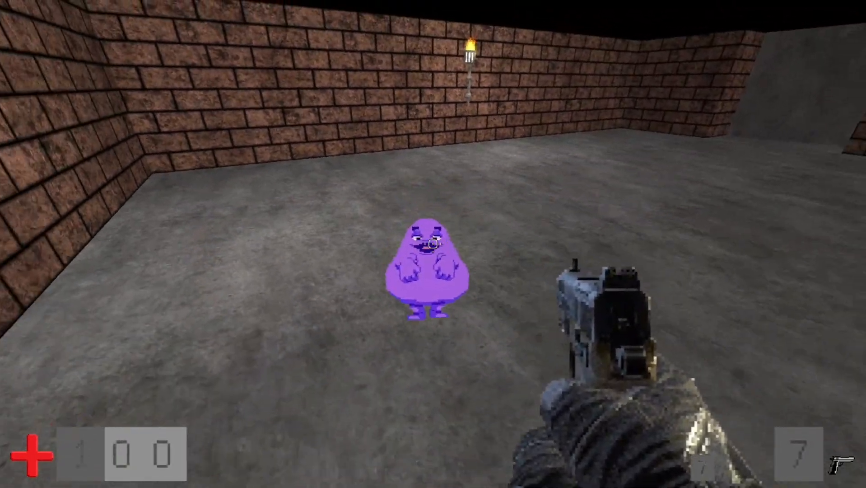
Fire the pistol at the grimace enemy until its magazine is empty.
{"action": "left_click", "coordinate": [432, 243]}
{"action": "left_click", "coordinate": [432, 244]}
{"action": "left_click", "coordinate": [433, 244]}
{"action": "left_click", "coordinate": [433, 244]}
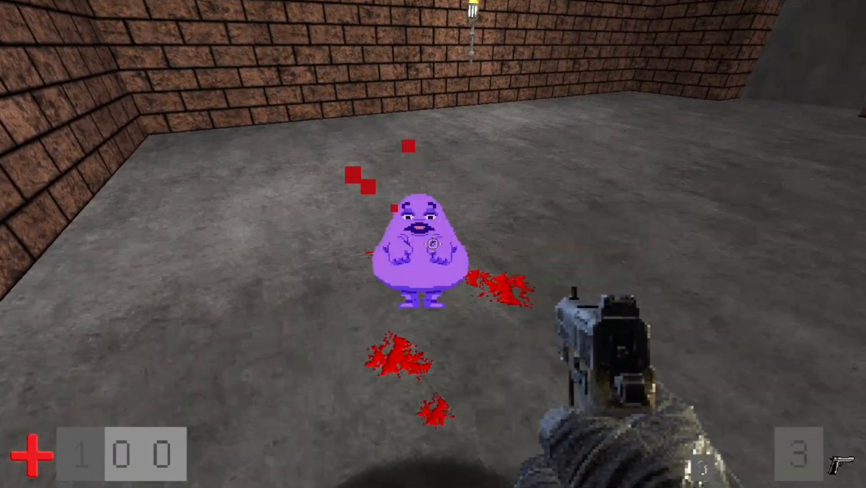
{"action": "left_click", "coordinate": [433, 244]}
{"action": "left_click", "coordinate": [433, 244]}
{"action": "left_click", "coordinate": [433, 244]}
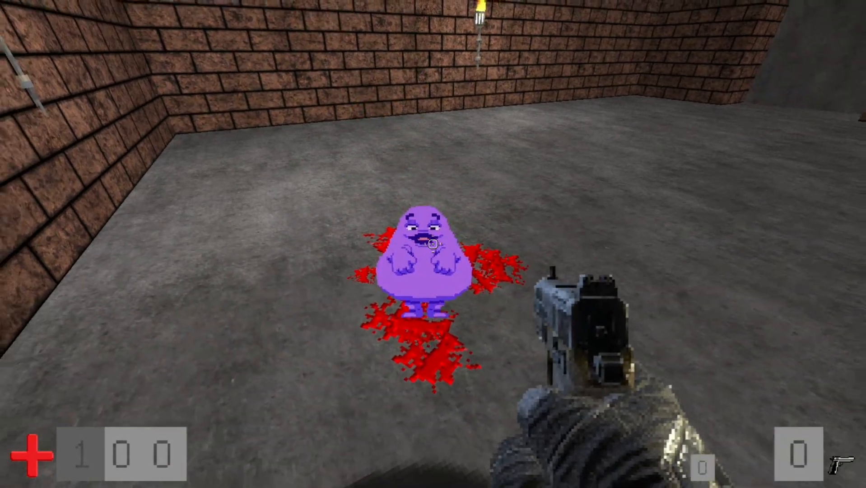
Move around the grimace enemy to observe how it follows and attacks, and exit the playtest.
{"action": "key", "text": "s"}
{"action": "key", "text": "w"}
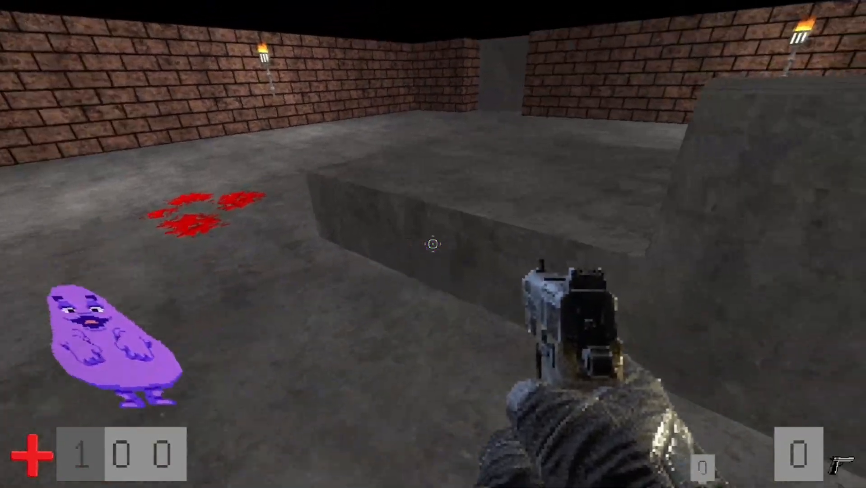
{"action": "key", "text": "s"}
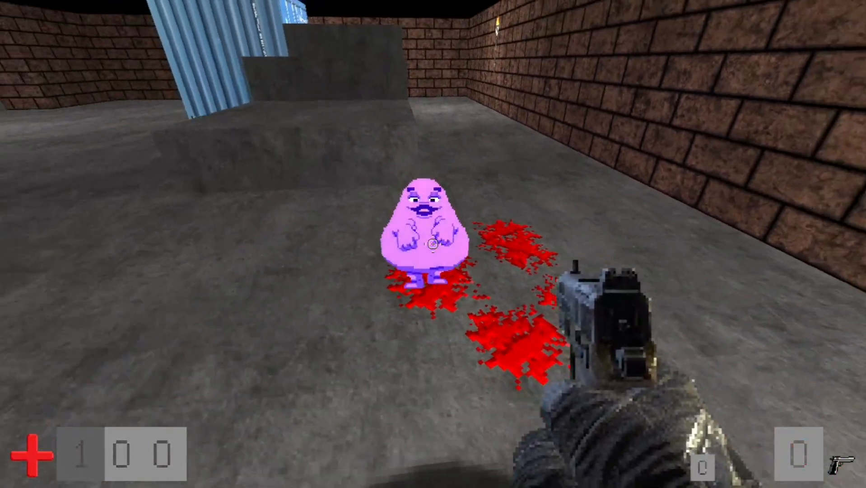
{"action": "key", "text": "s"}
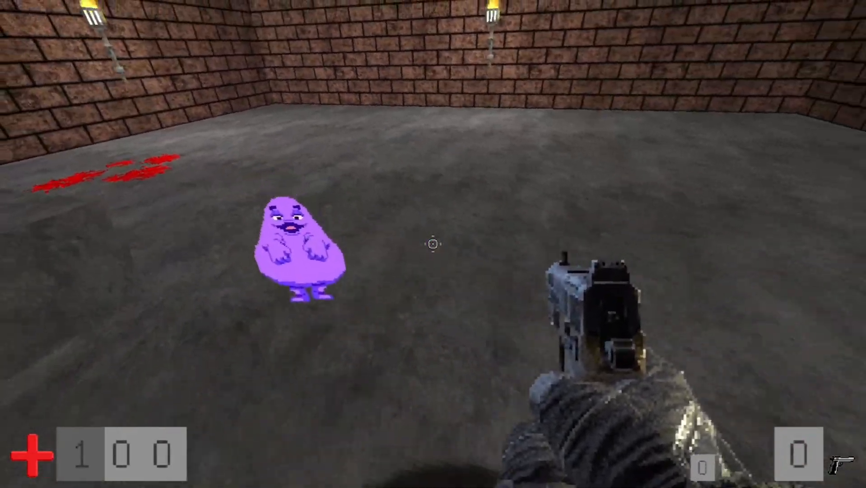
{"action": "key", "text": "Escape"}
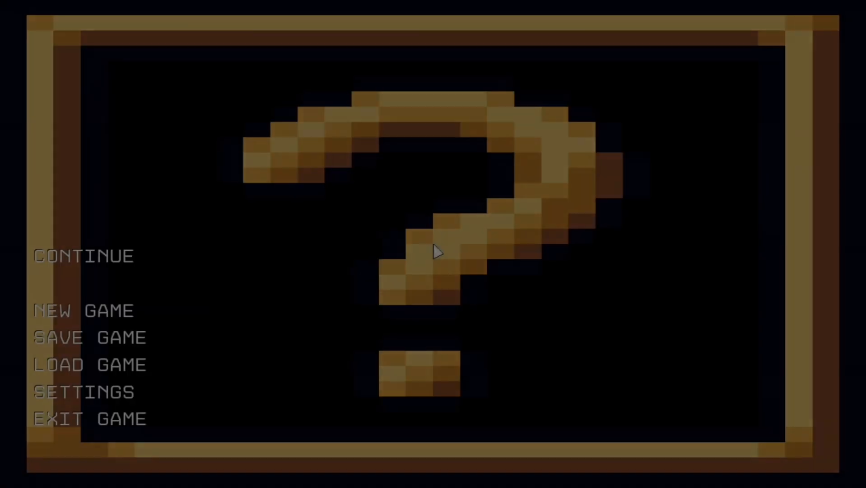
{"action": "left_click", "coordinate": [116, 419]}
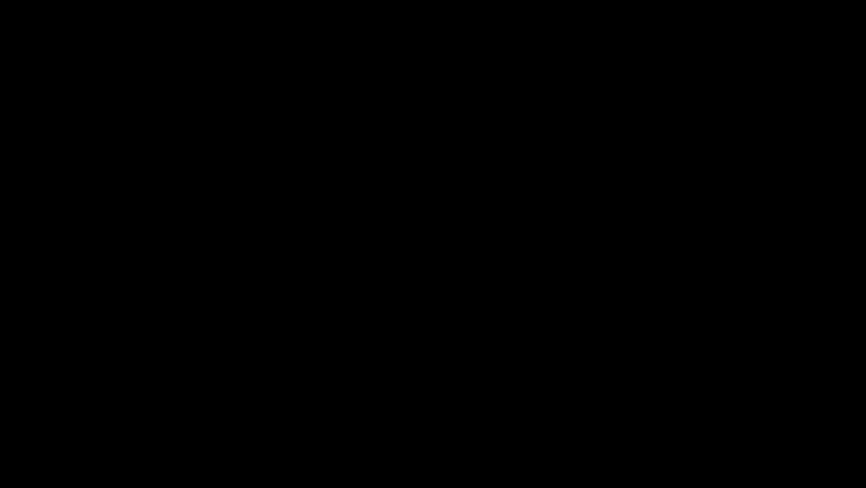
Set the grimace enemy's attack delay to 1 and its sprite scale to 1, and accept the enemy settings.
{"action": "left_click", "coordinate": [200, 22]}
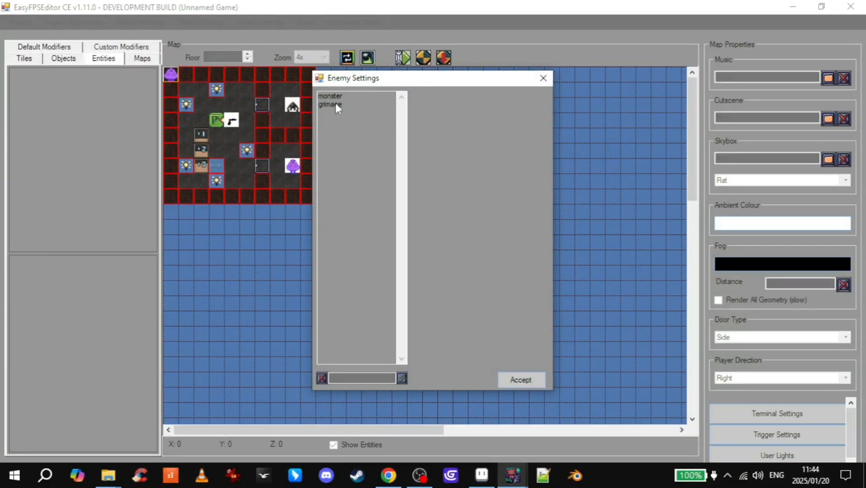
{"action": "left_click", "coordinate": [333, 104]}
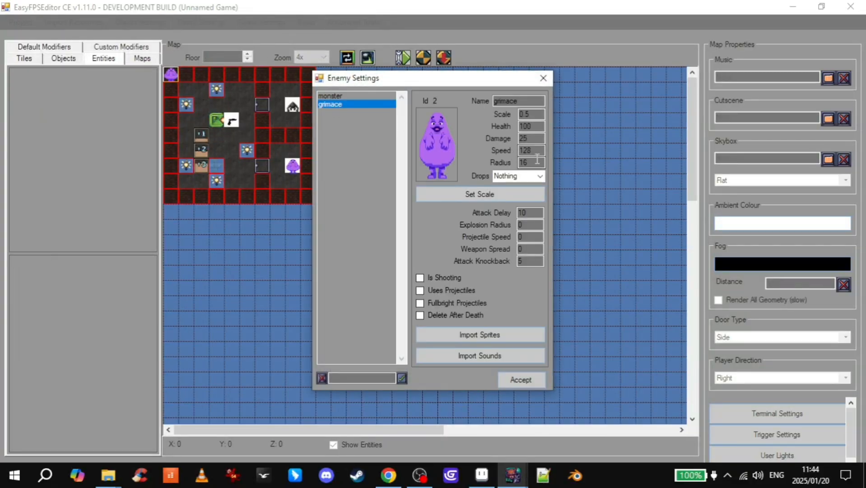
{"action": "double_click", "coordinate": [534, 214]}
{"action": "type", "text": "1"}
{"action": "left_click", "coordinate": [480, 192]}
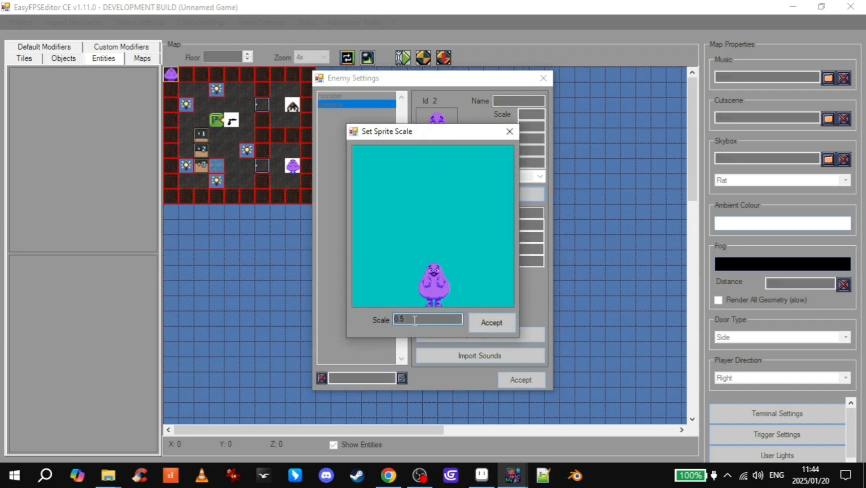
{"action": "type", "text": "1"}
{"action": "left_click", "coordinate": [488, 322]}
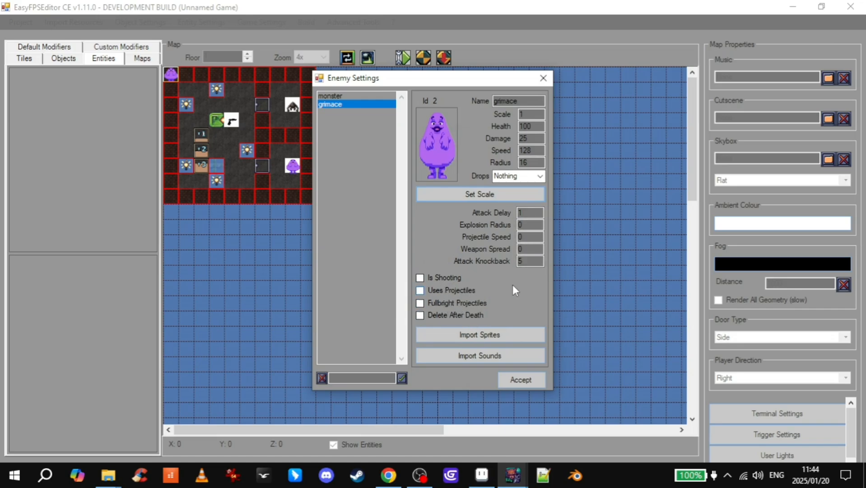
{"action": "left_click", "coordinate": [518, 379]}
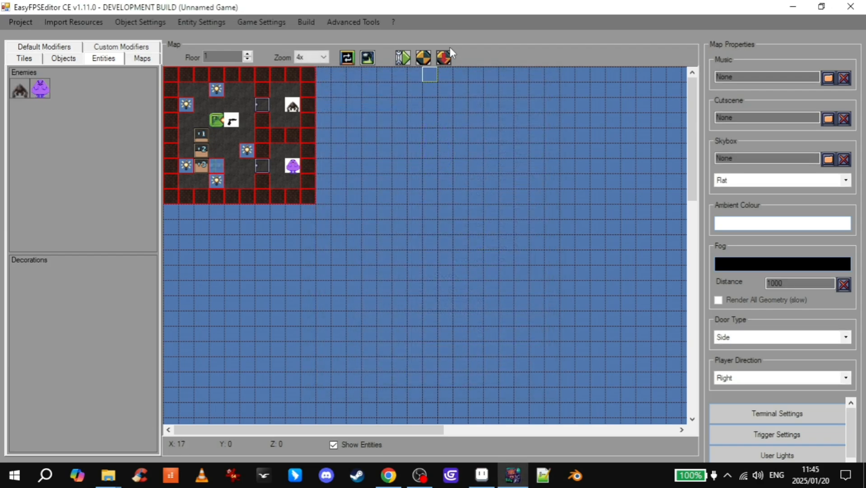
Place a sword and a crossbow in the two cells directly above the pistol in the main room.
{"action": "left_click", "coordinate": [63, 58]}
{"action": "left_click", "coordinate": [37, 281]}
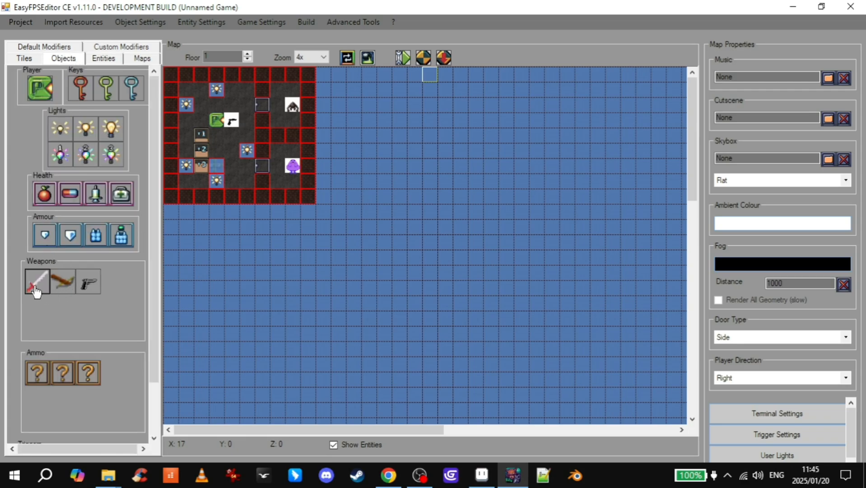
{"action": "left_click", "coordinate": [261, 89]}
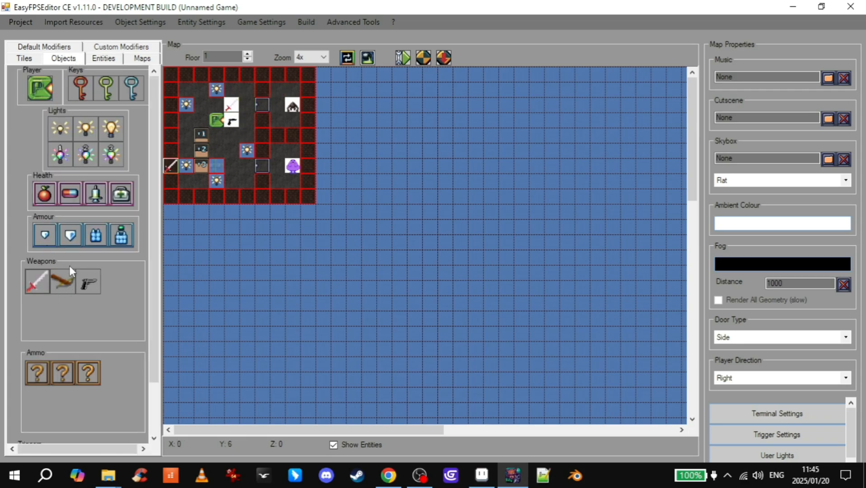
{"action": "left_click", "coordinate": [62, 281]}
{"action": "left_click", "coordinate": [232, 89]}
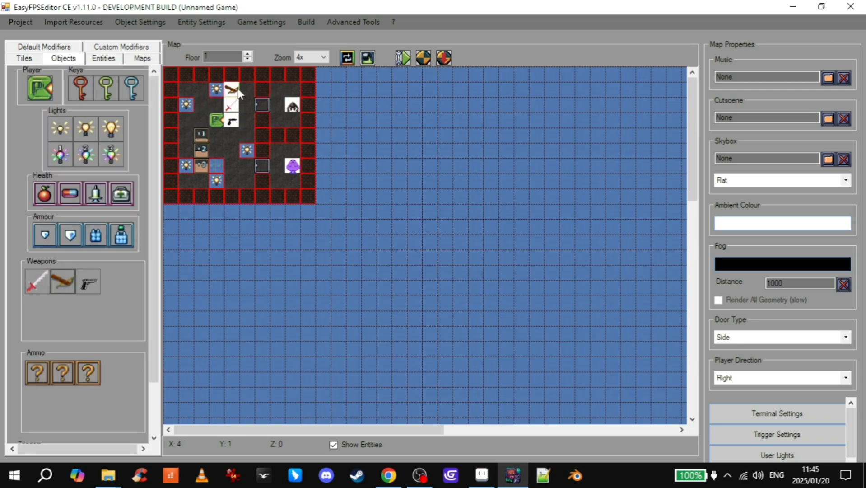
Playtest the map, switch between the sword, crossbow and pistol, and go through the door to the grimace enemy's room.
{"action": "left_click", "coordinate": [444, 59]}
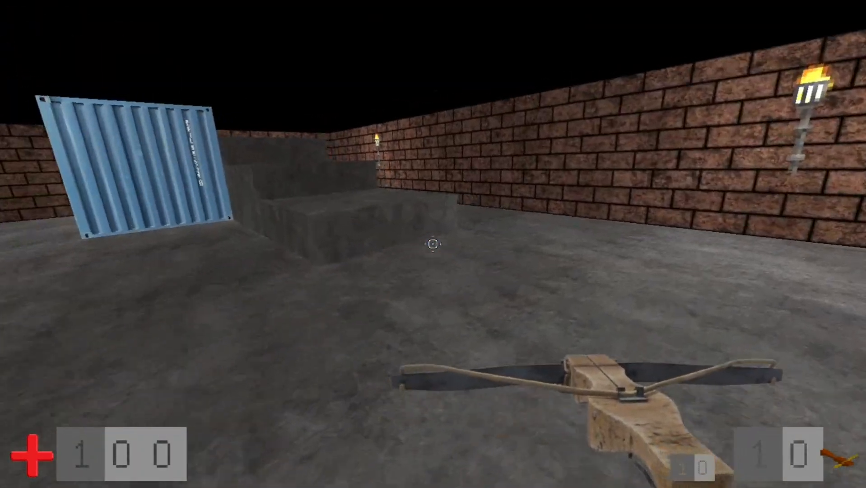
{"action": "key", "text": "1"}
{"action": "key", "text": "w"}
{"action": "scroll", "coordinate": [433, 244], "scroll_direction": "down", "scroll_amount": 3}
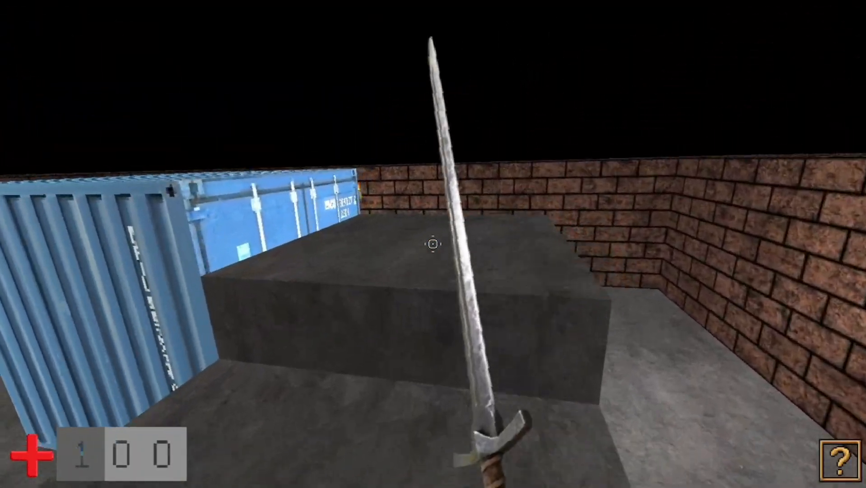
{"action": "key", "text": "w"}
{"action": "scroll", "coordinate": [433, 244], "scroll_direction": "down", "scroll_amount": 3}
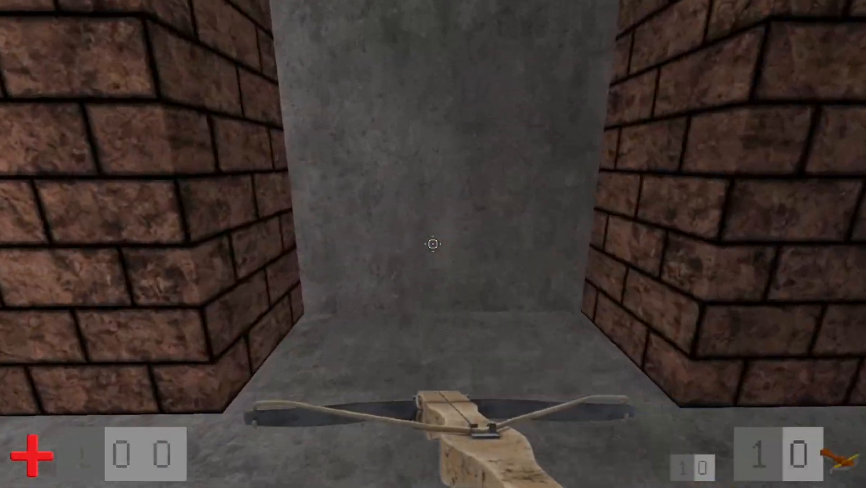
{"action": "key", "text": "w"}
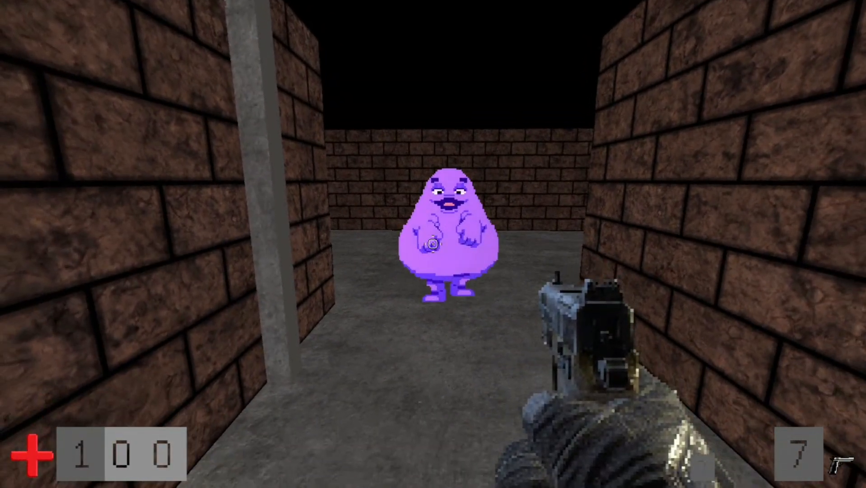
Back away from the grimace enemy into the main room while firing the pistol at it until the magazine is empty.
{"action": "key", "text": "s"}
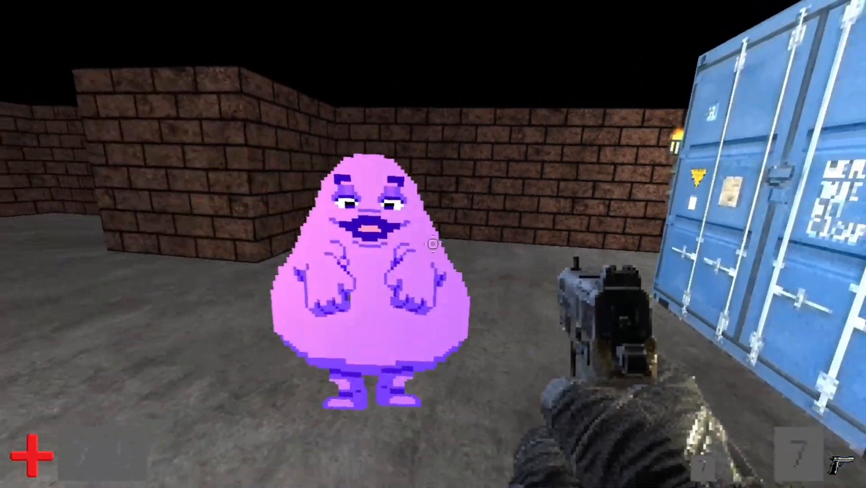
{"action": "key", "text": "s"}
{"action": "key", "text": "s"}
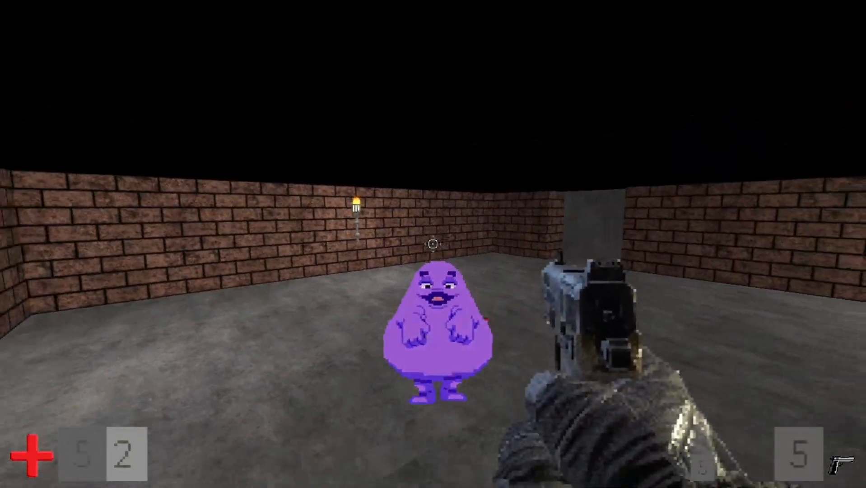
{"action": "key", "text": "s"}
{"action": "left_click", "coordinate": [432, 244]}
{"action": "left_click", "coordinate": [432, 244]}
{"action": "left_click", "coordinate": [432, 244]}
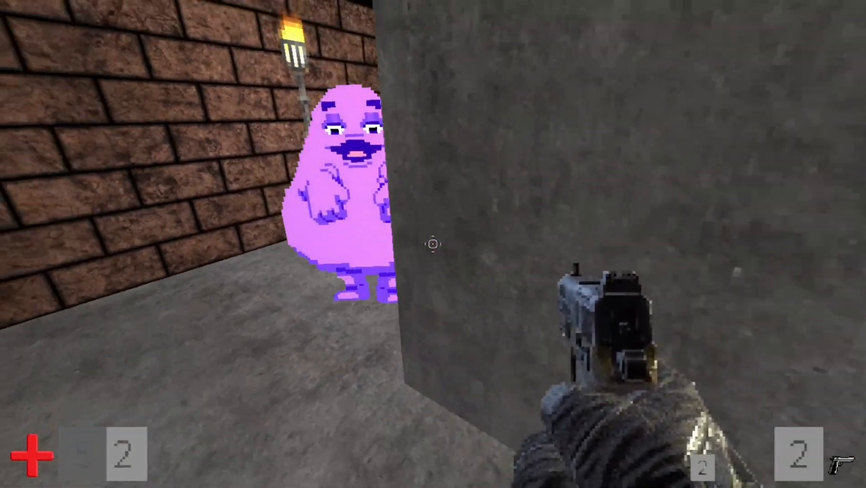
{"action": "left_click", "coordinate": [432, 244]}
{"action": "left_click", "coordinate": [432, 244]}
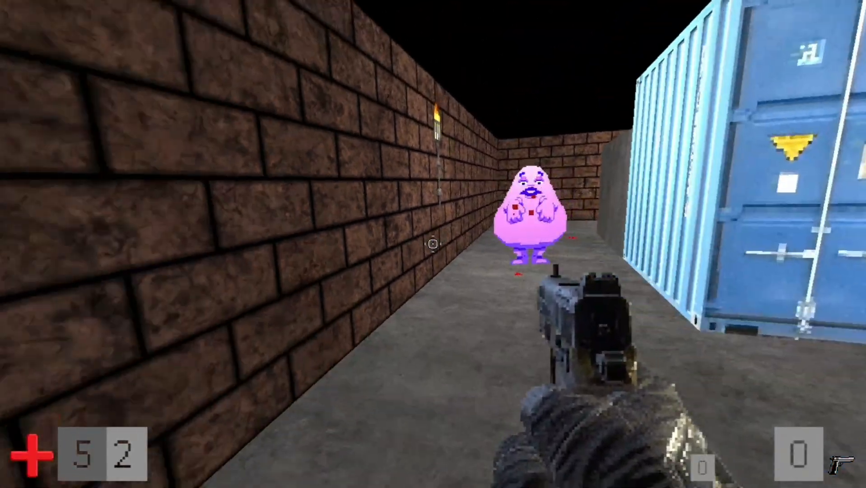
Switch to the crossbow and shoot the grimace enemy while backing away from it.
{"action": "key", "text": "s"}
{"action": "key", "text": "2"}
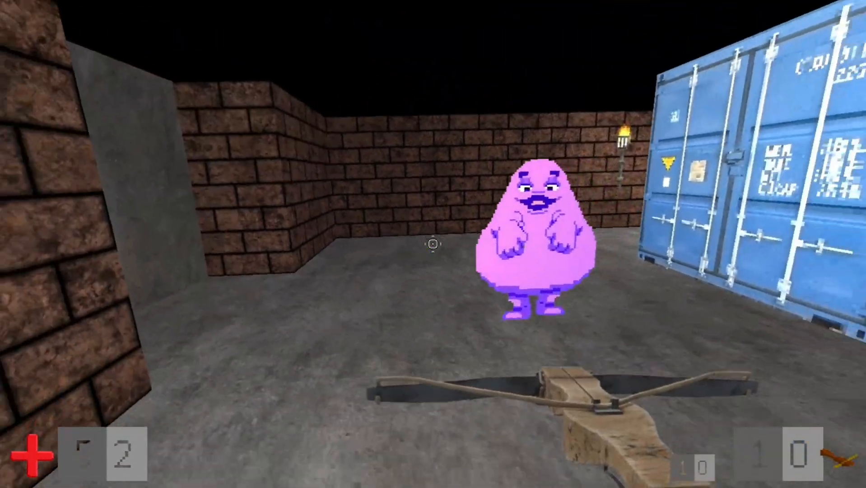
{"action": "key", "text": "s"}
{"action": "left_click", "coordinate": [433, 244]}
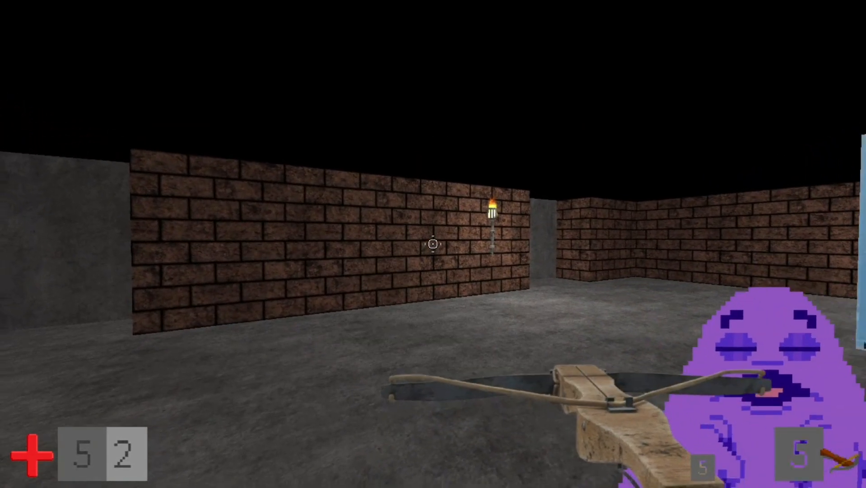
Switch to the sword, jump onto the stepped blocks and swing the sword.
{"action": "key", "text": "1"}
{"action": "key", "text": "w"}
{"action": "key", "text": "space"}
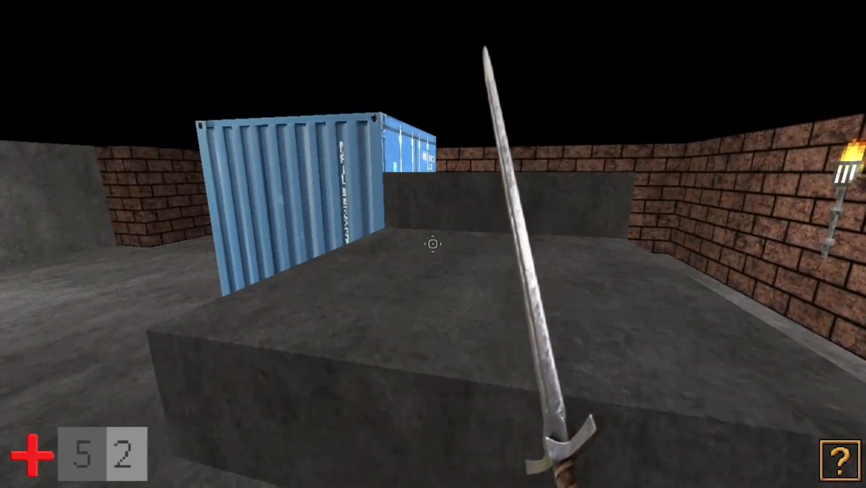
{"action": "key", "text": "w"}
{"action": "left_click", "coordinate": [433, 243]}
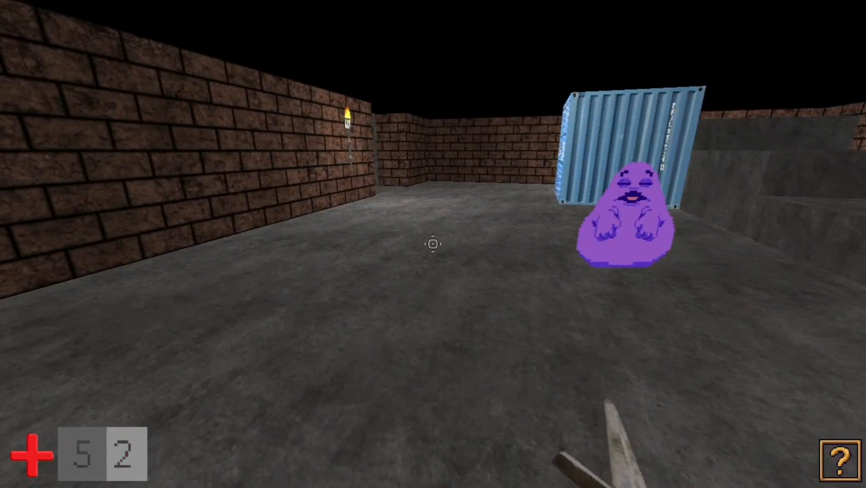
Walk around the defeated grimace enemy to view its sprite from several sides, and exit the playtest.
{"action": "key", "text": "s"}
{"action": "key", "text": "w"}
{"action": "key", "text": "w"}
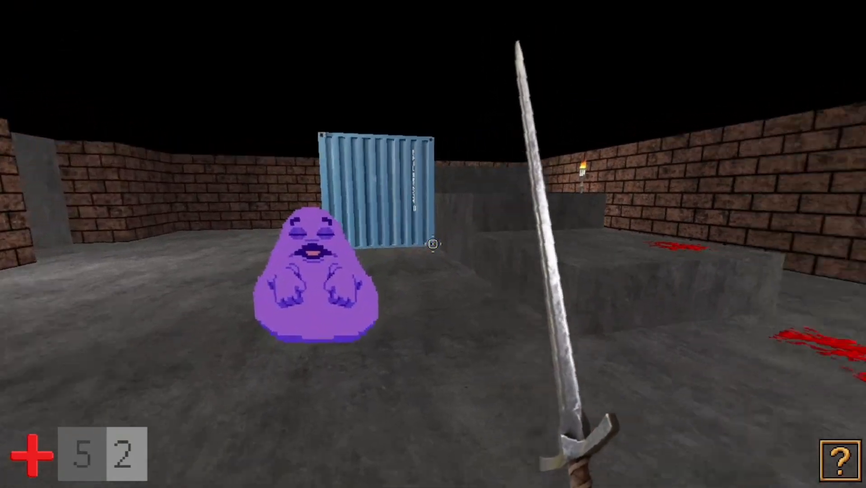
{"action": "key", "text": "space"}
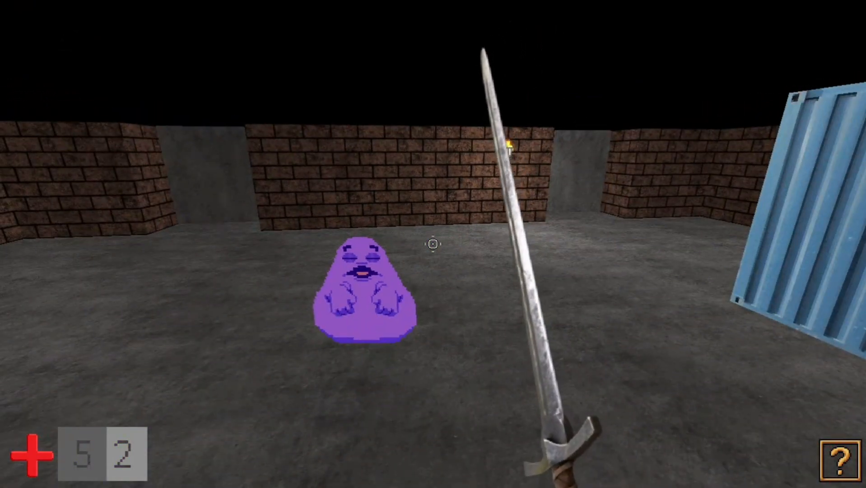
{"action": "key", "text": "a"}
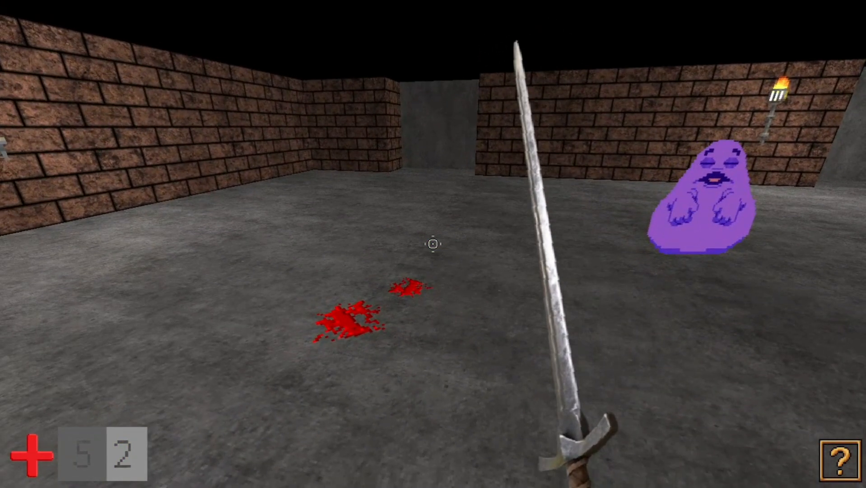
{"action": "key", "text": "w"}
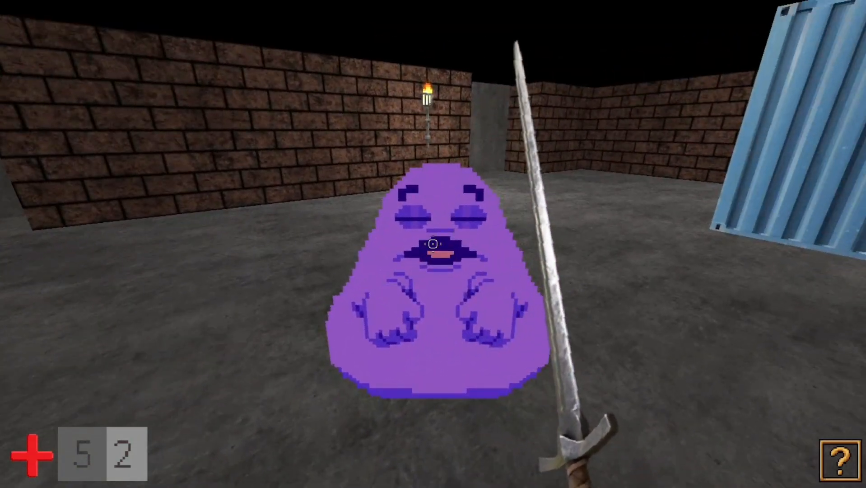
{"action": "key", "text": "s"}
{"action": "key", "text": "s"}
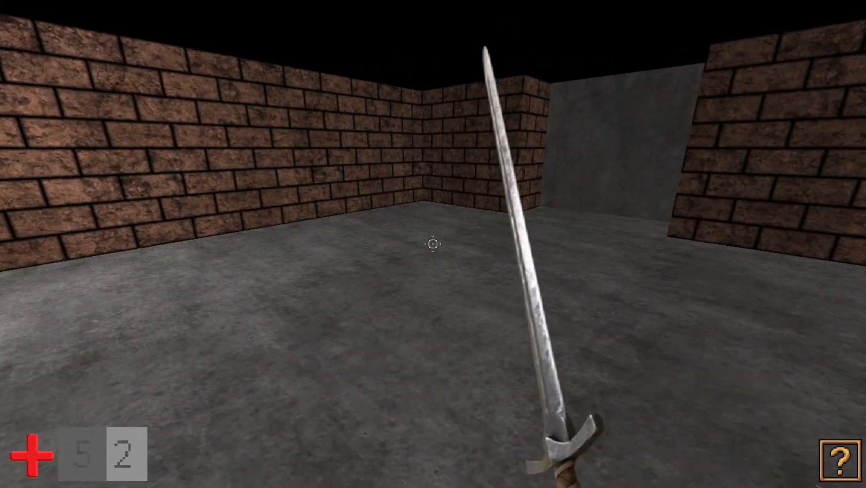
{"action": "key", "text": "Escape"}
{"action": "left_click", "coordinate": [147, 426]}
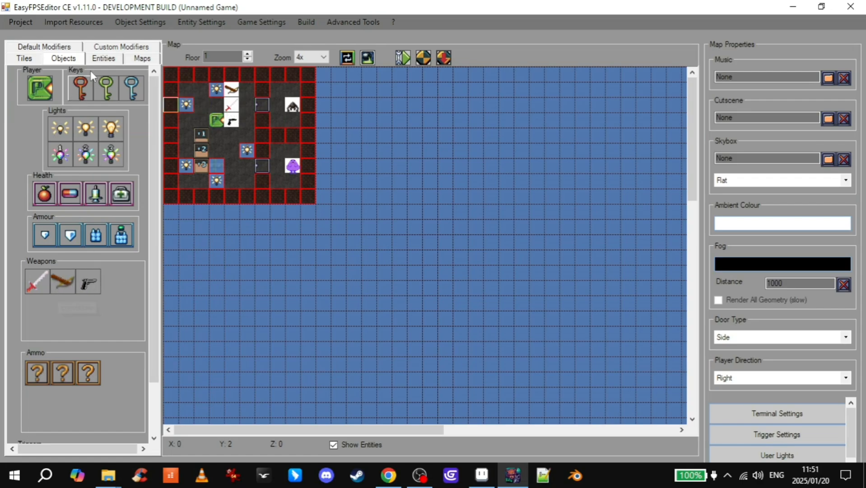
Review the crossbow's weapon settings and its imported sprites, and close the settings without changes.
{"action": "left_click", "coordinate": [140, 21]}
{"action": "left_click", "coordinate": [149, 48]}
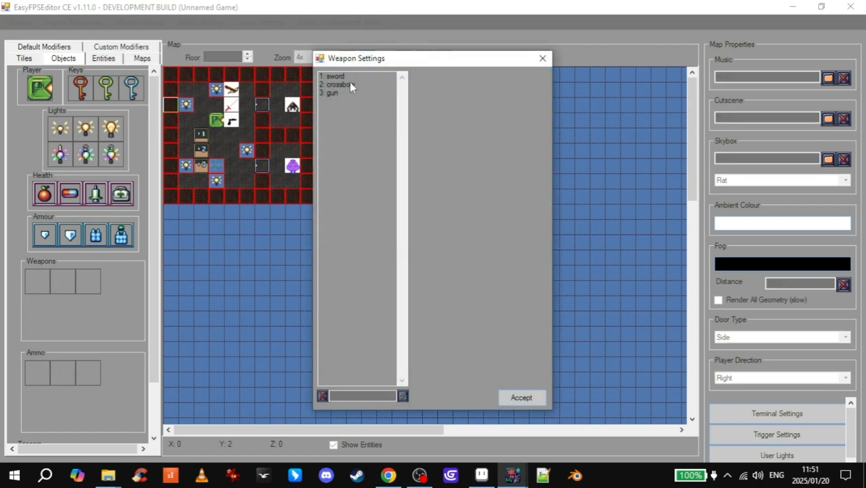
{"action": "left_click", "coordinate": [356, 85]}
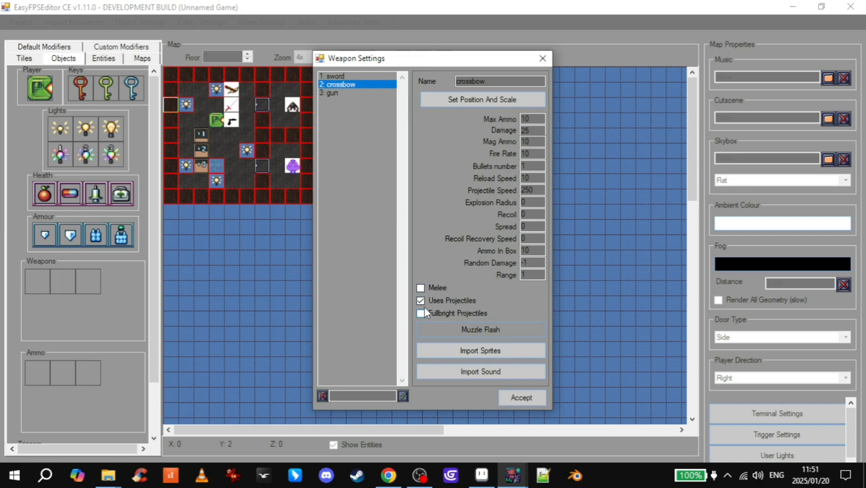
{"action": "left_click", "coordinate": [484, 349]}
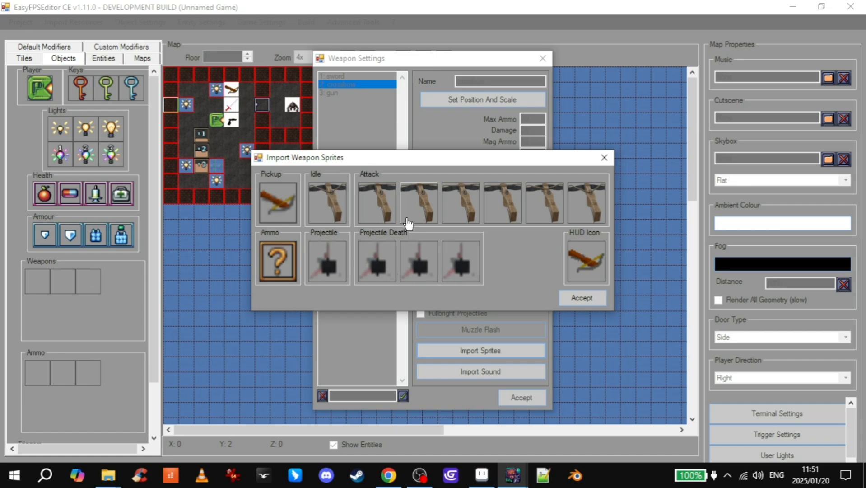
{"action": "left_click", "coordinate": [602, 157]}
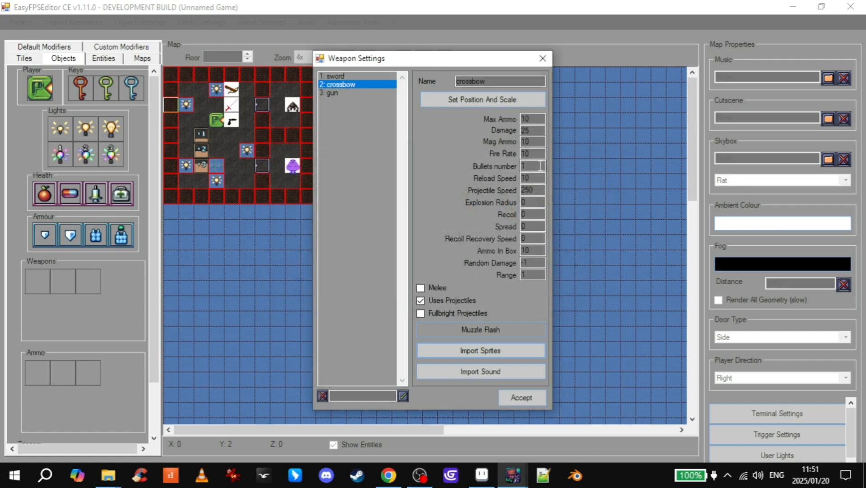
{"action": "left_click", "coordinate": [543, 58]}
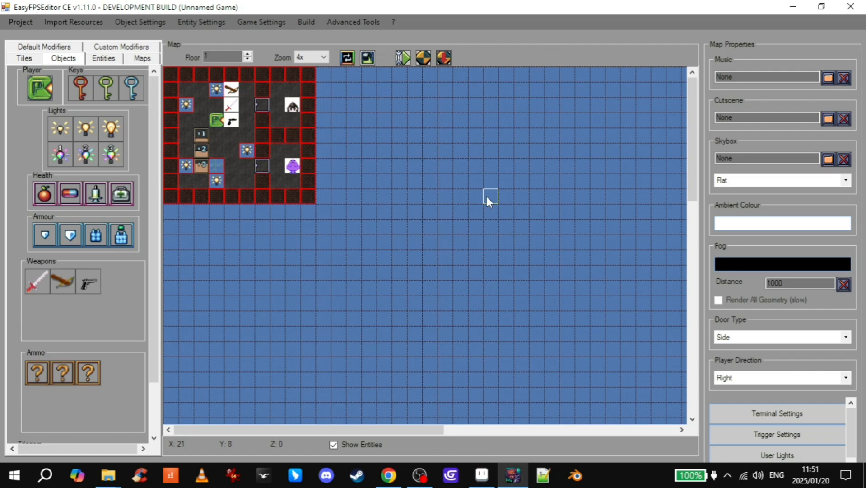
Review the sword's weapon settings and its imported sprites, and close the settings without changes.
{"action": "left_click", "coordinate": [151, 21]}
{"action": "left_click", "coordinate": [161, 50]}
{"action": "left_click", "coordinate": [336, 76]}
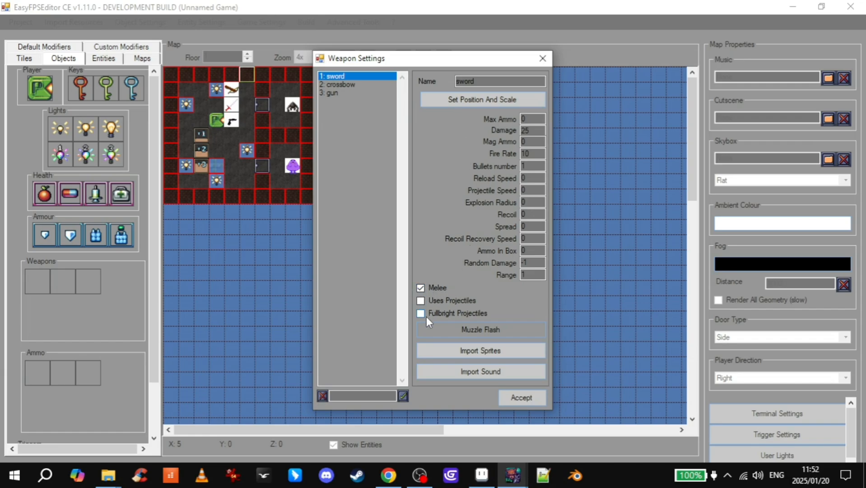
{"action": "left_click", "coordinate": [455, 350]}
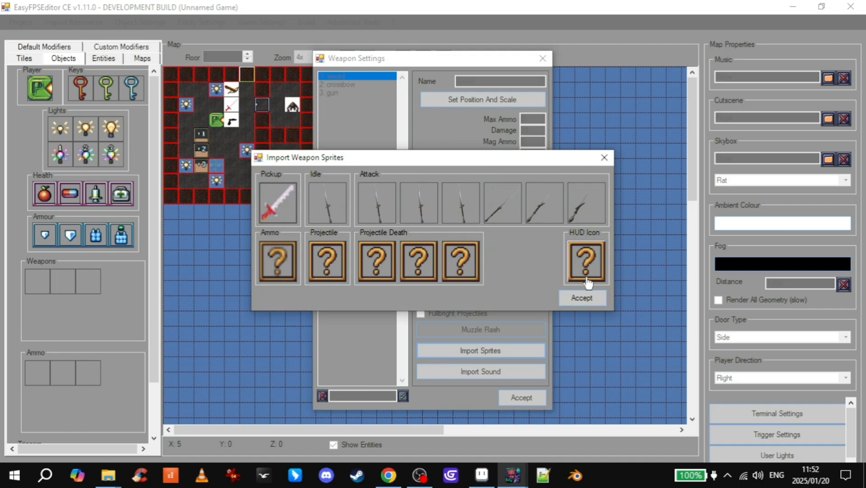
{"action": "left_click", "coordinate": [605, 157]}
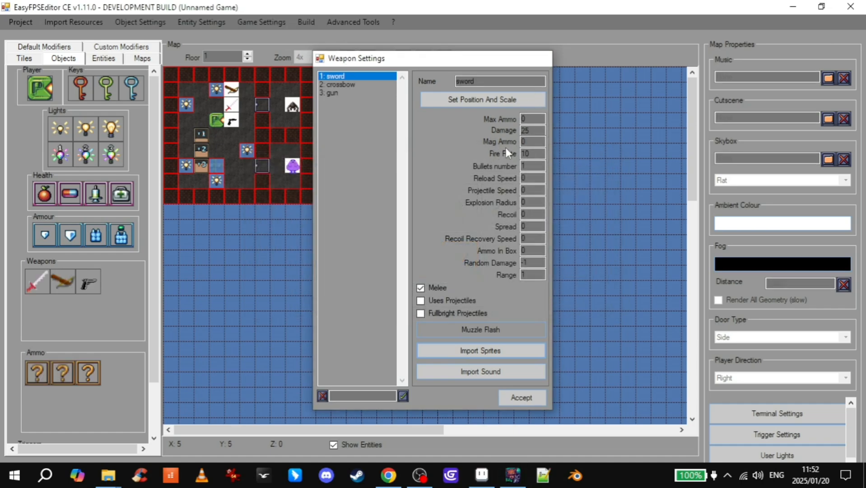
{"action": "left_click", "coordinate": [542, 58]}
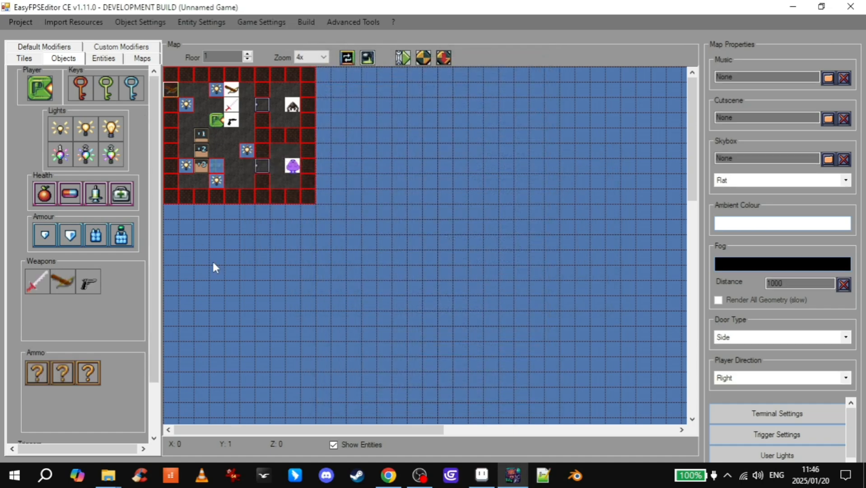